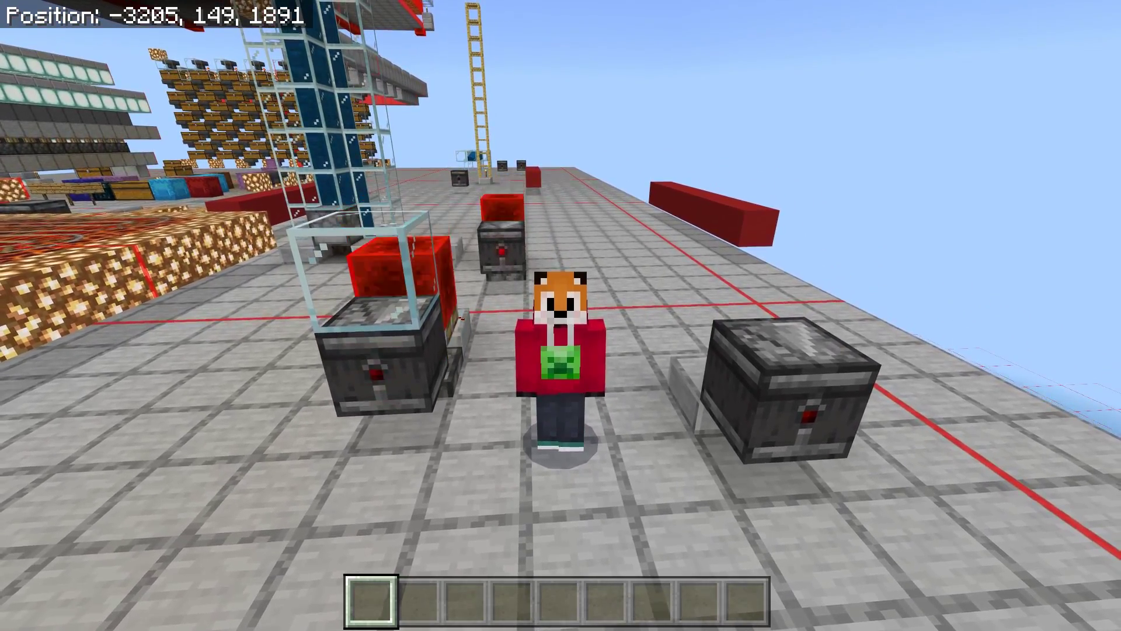
Switch to first-person view and break the glass block on top of the observer.
key(shift)
key(F5)
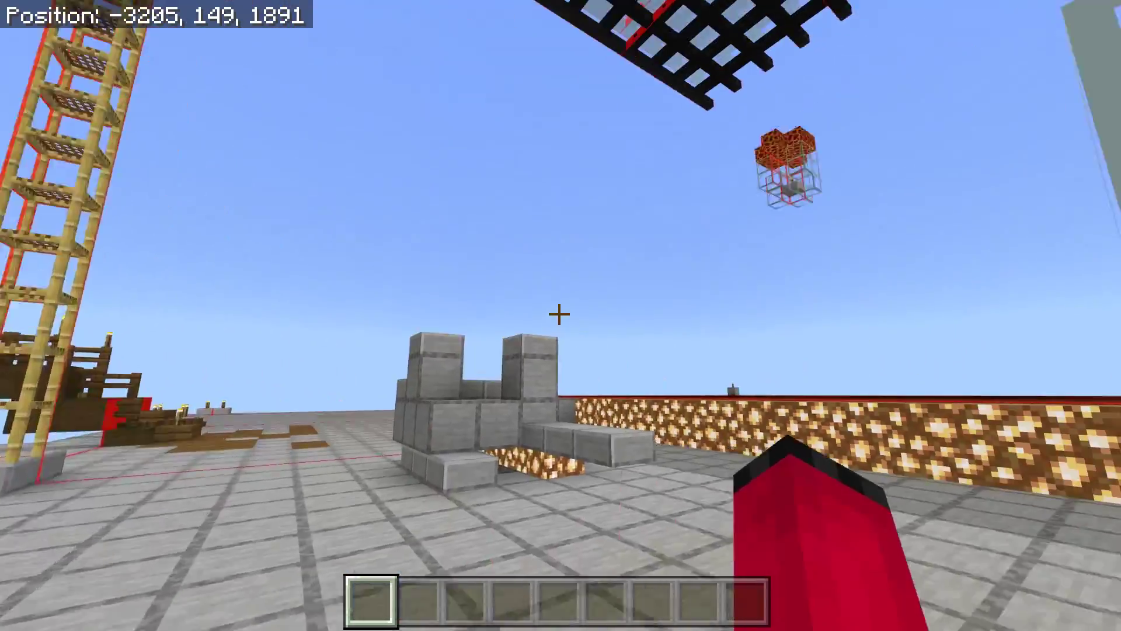
key(w)
key(a)
key(w)
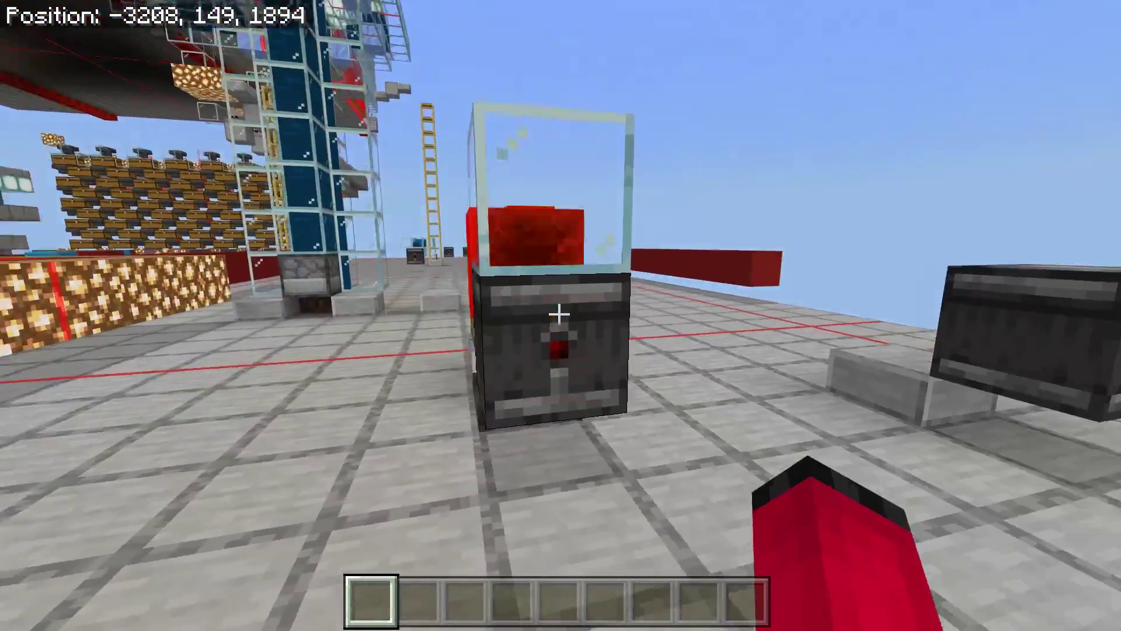
key(d)
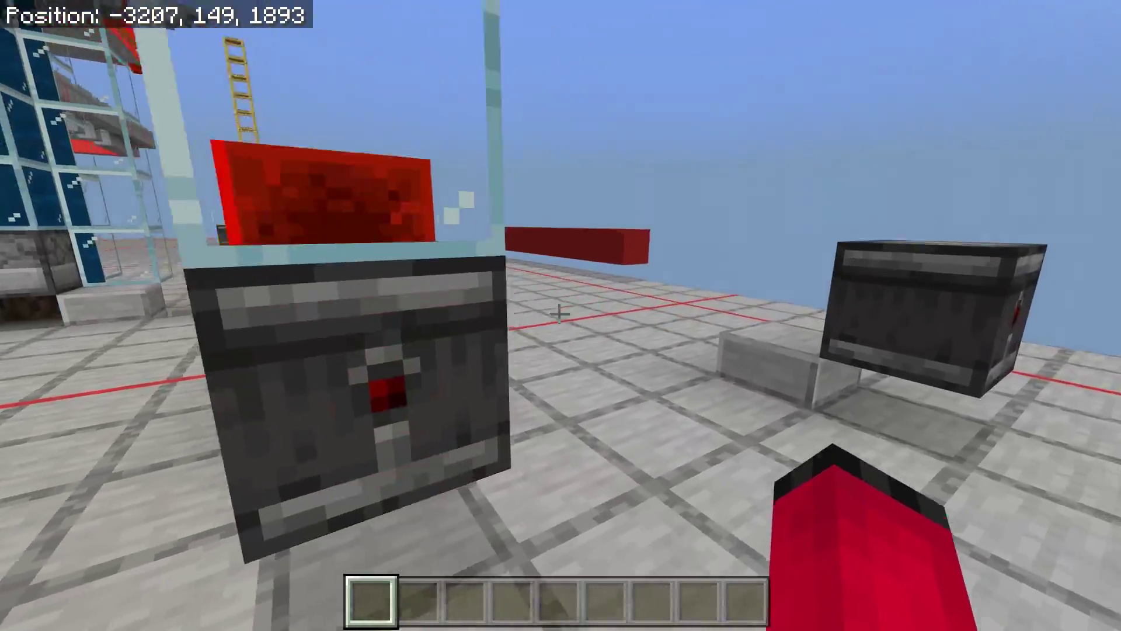
key(w)
key(space)
key(space)
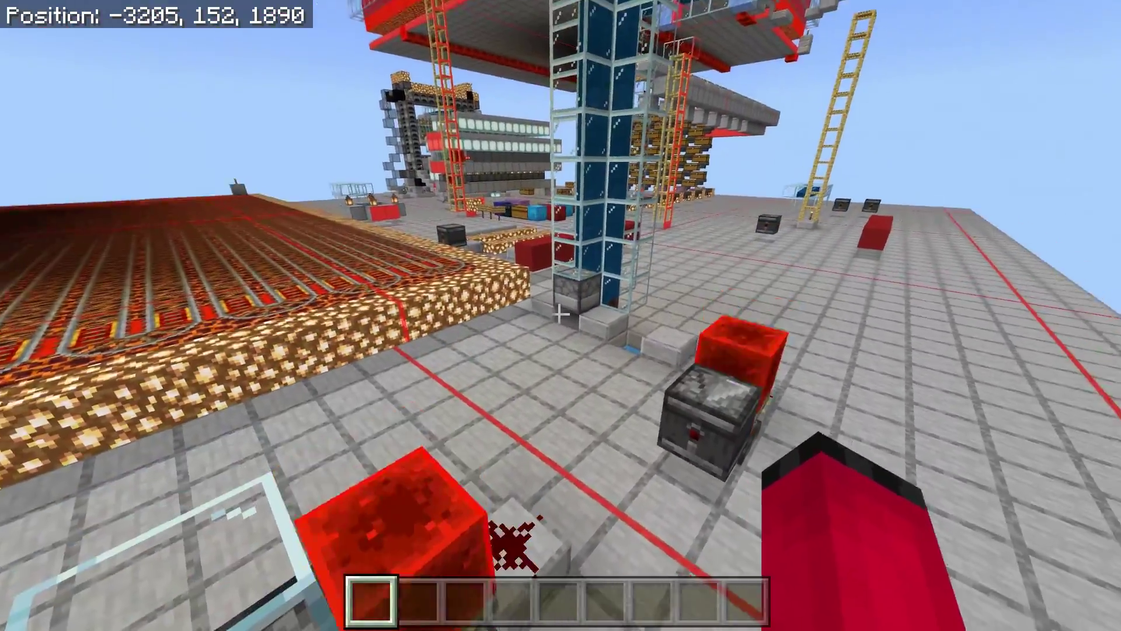
key(s)
key(shift)
key(s)
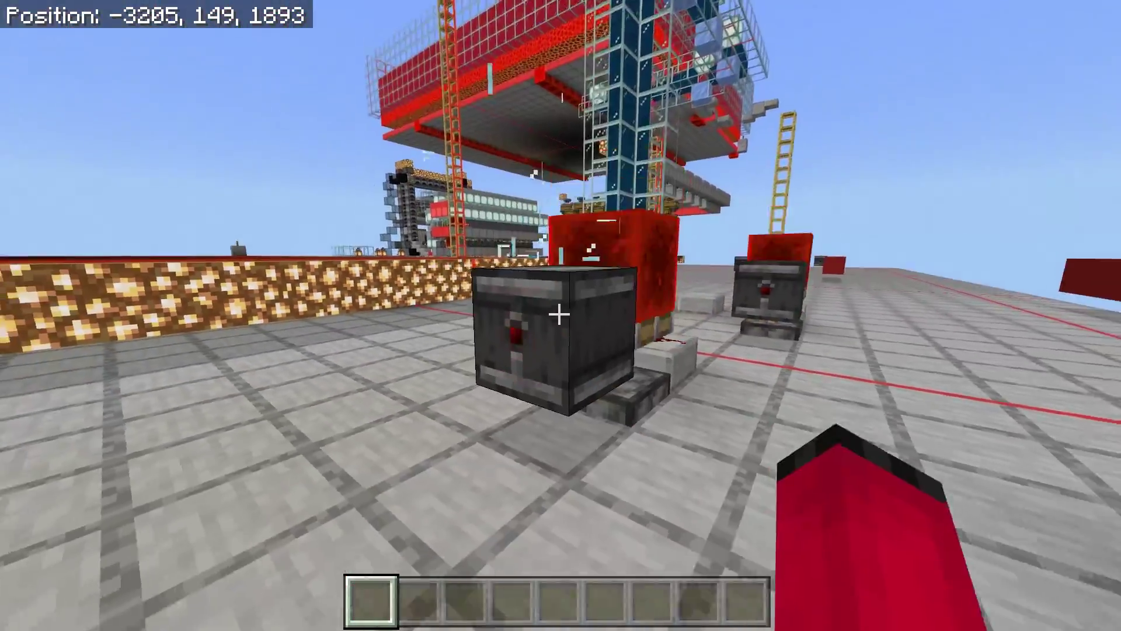
Examine how the first observer, redstone block, sticky piston and dust-topped slab are arranged.
key(w)
key(d)
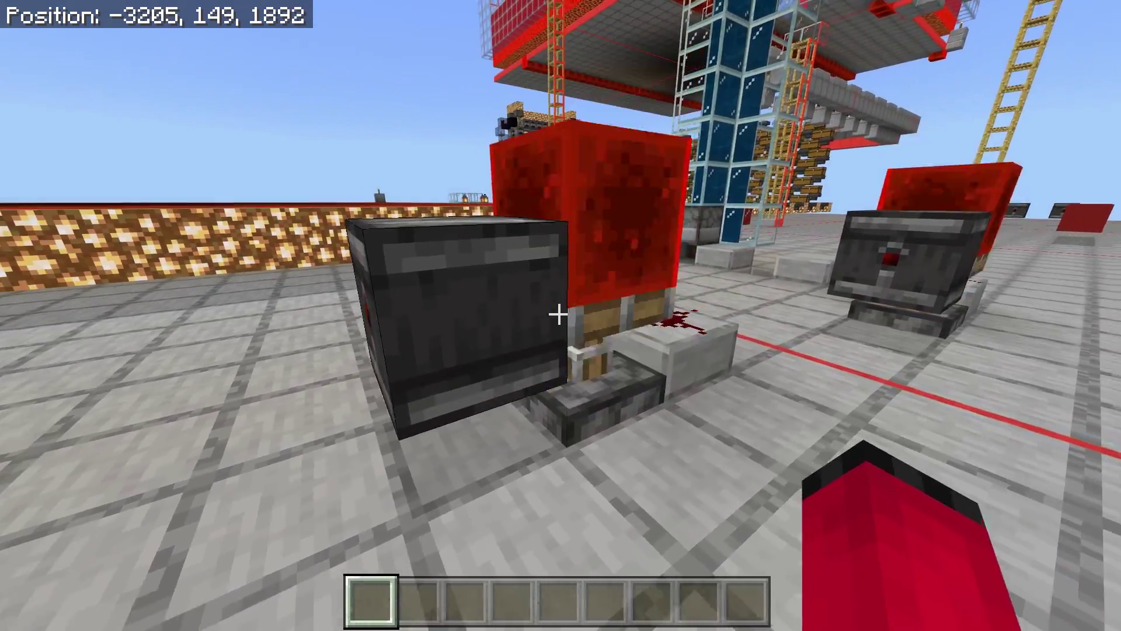
key(a)
key(d)
key(s)
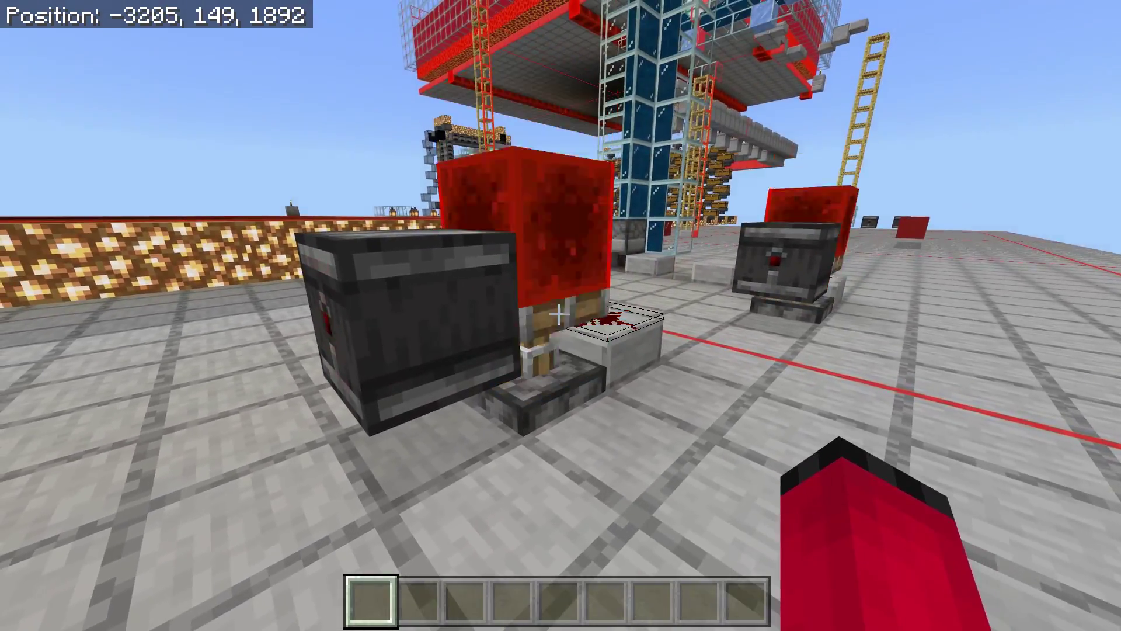
key(a)
key(w)
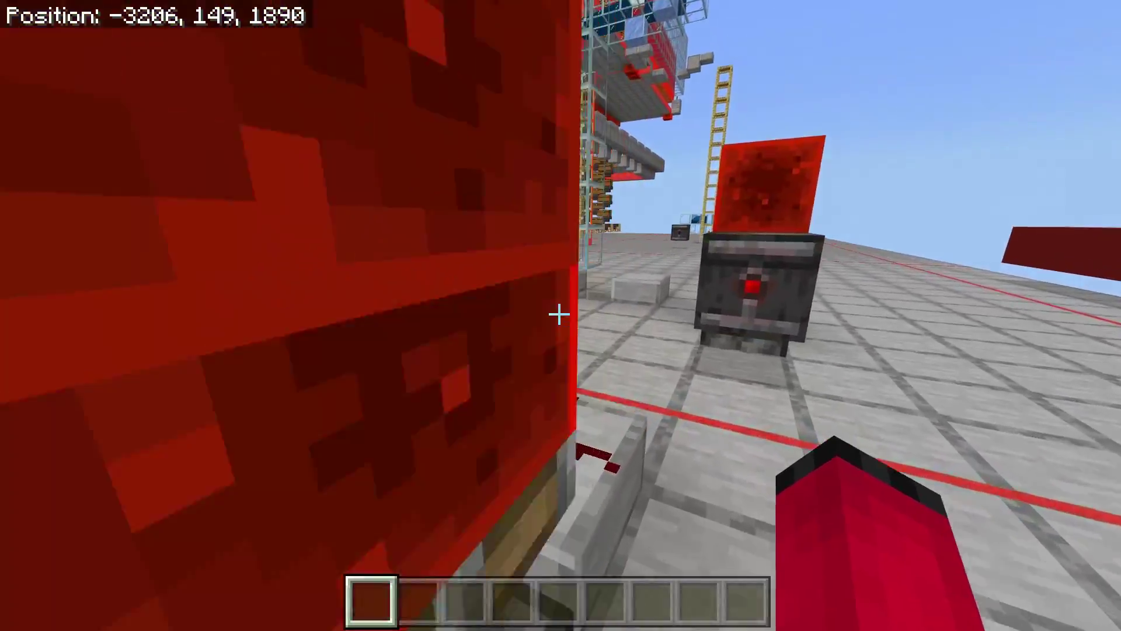
key(s)
key(a)
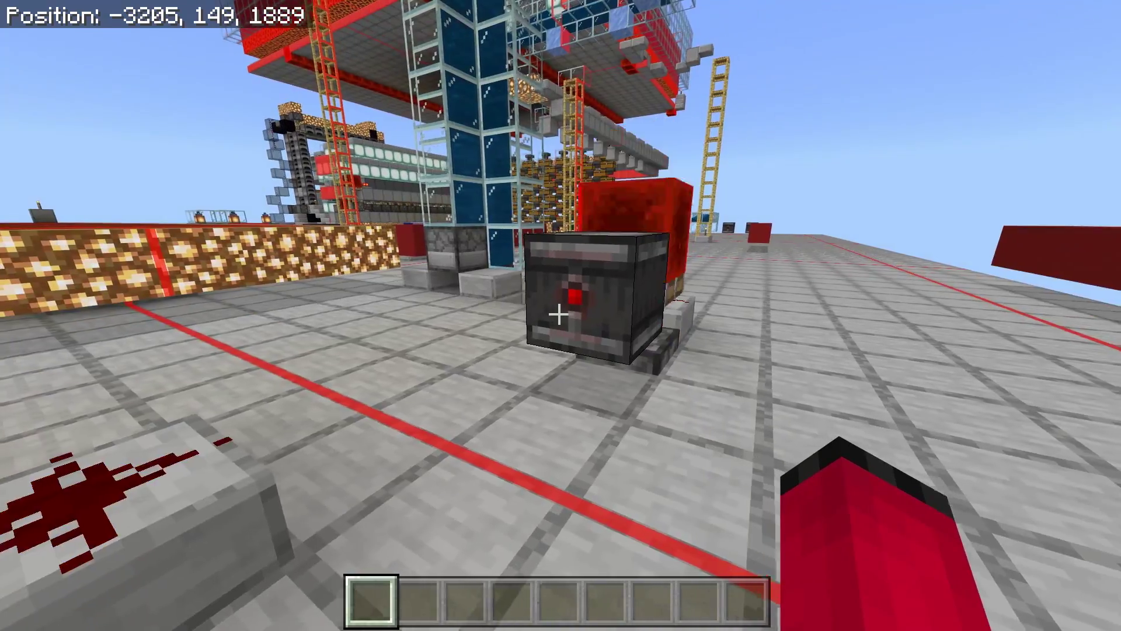
View the second observer and redstone block device near the glass water column from above.
key(d)
key(w)
key(w)
key(space)
key(space)
key(s)
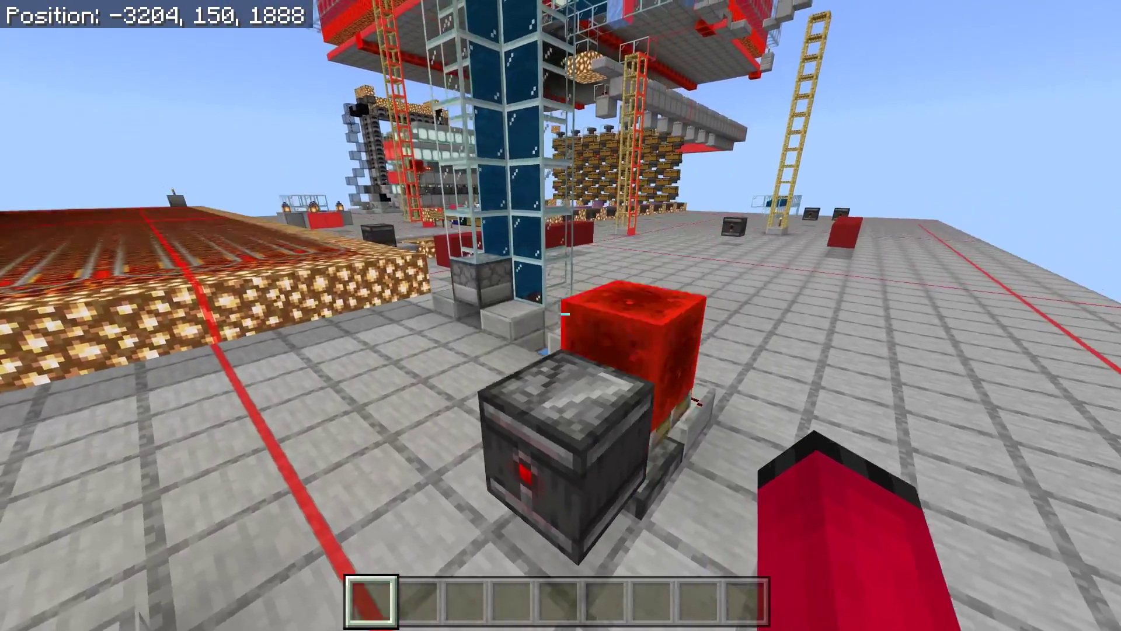
key(w)
key(s)
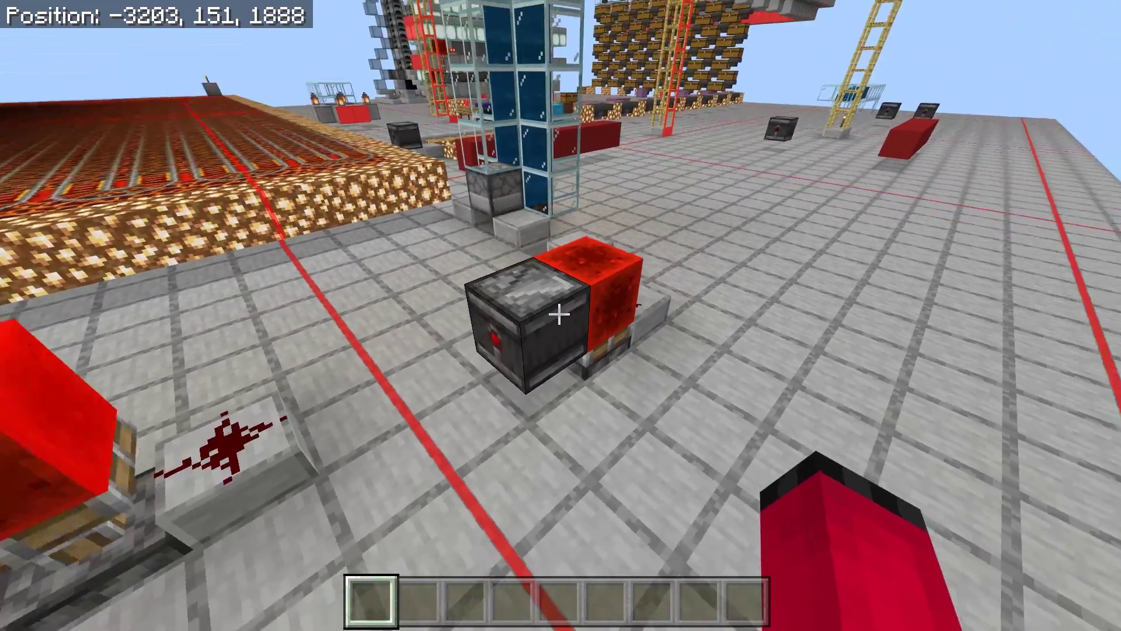
Copy redstone dust from one of the observer devices into the hotbar.
key(shift)
key(a)
key(w)
scroll(559, 313, down, 1)
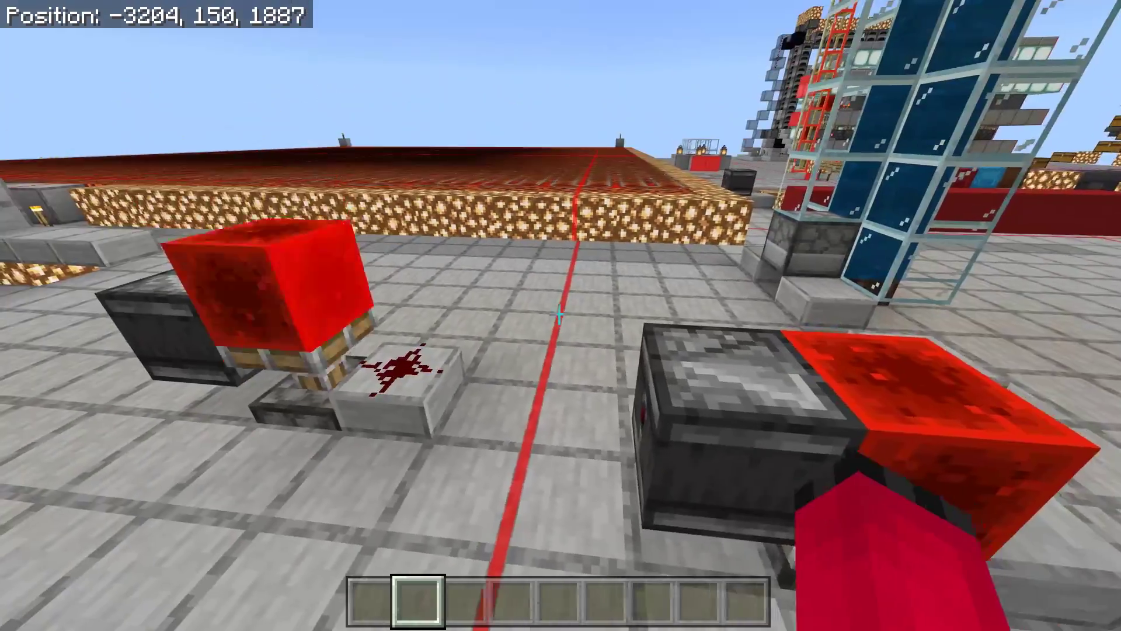
key(s)
middle_click(560, 313)
key(w)
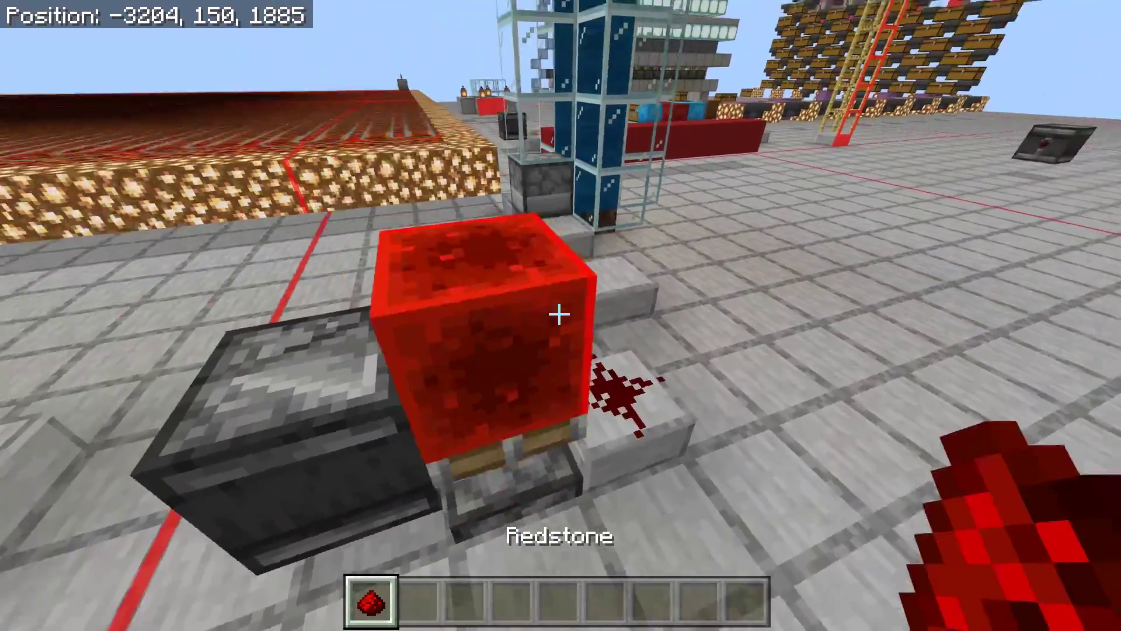
key(s)
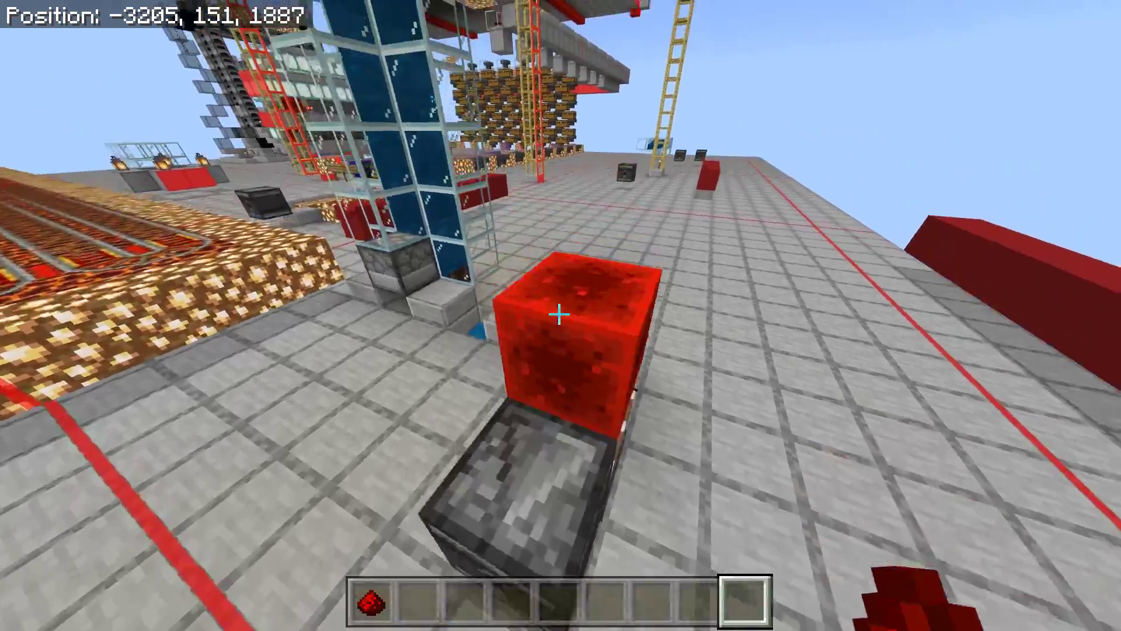
Add a water bucket and glass from the creative inventory to the hotbar.
key(e)
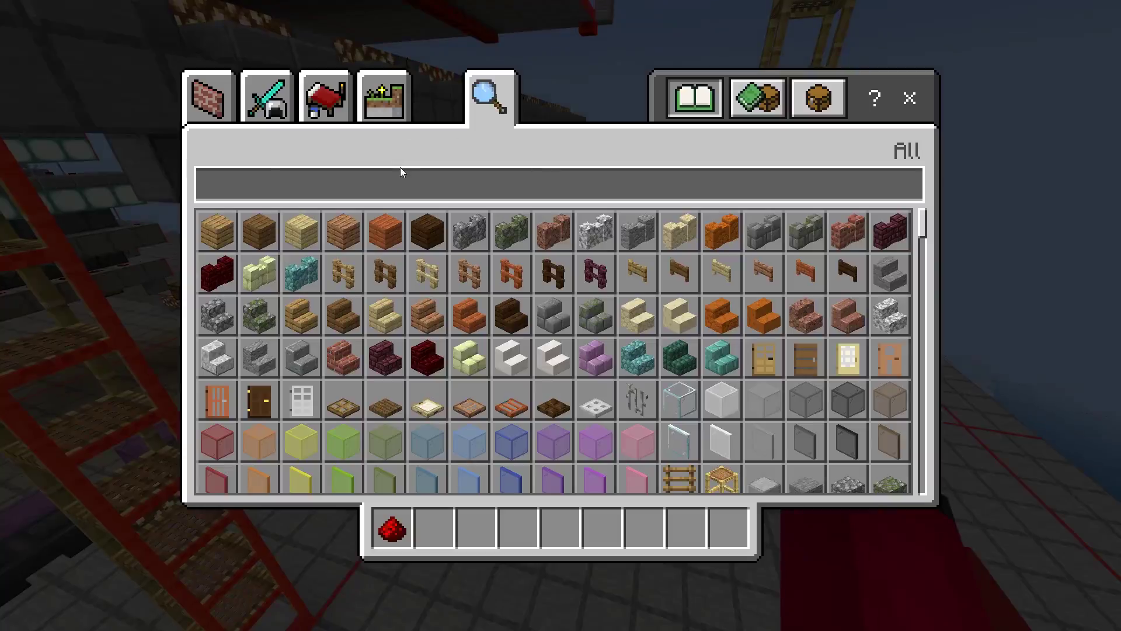
key(w)
key(shift)
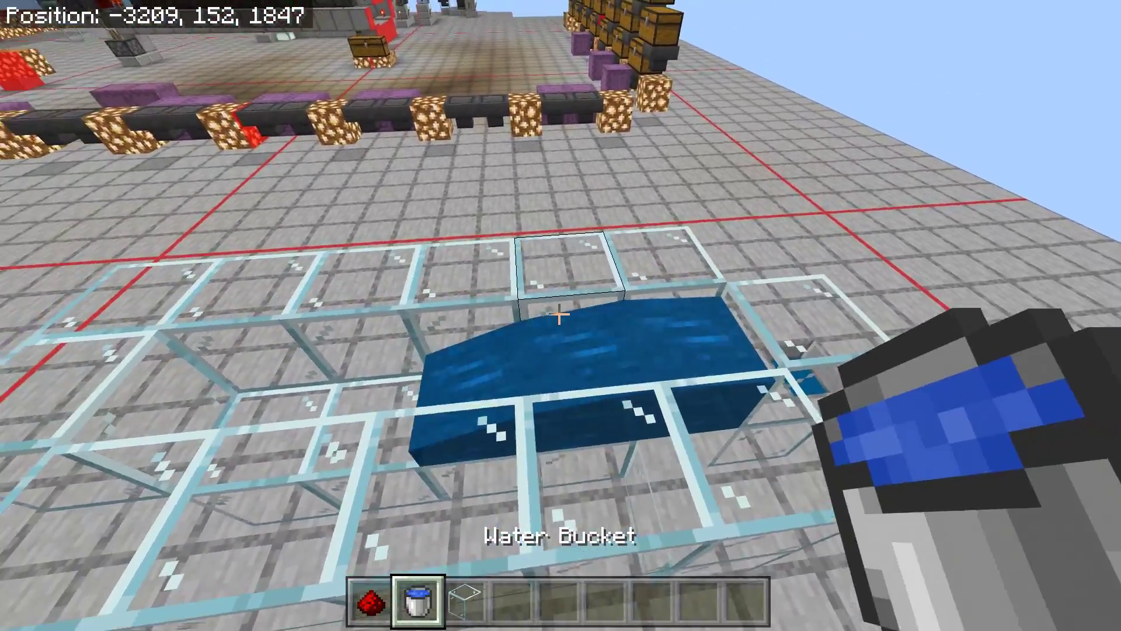
Fly to the small glass trough beside the rail platform and fill its channel with water.
key(w)
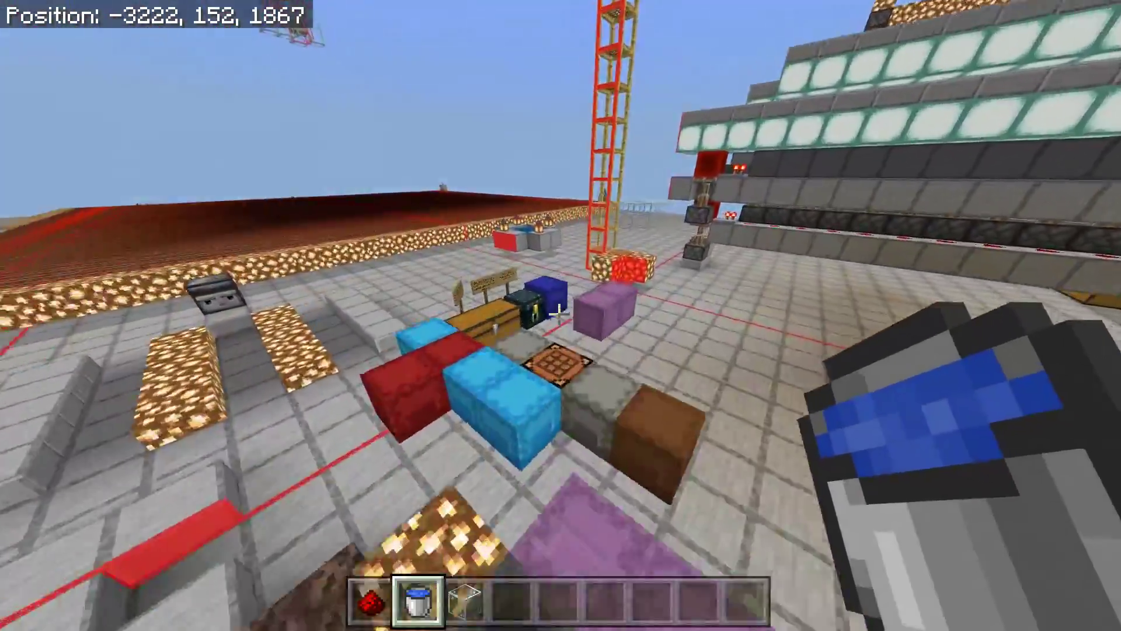
key(w)
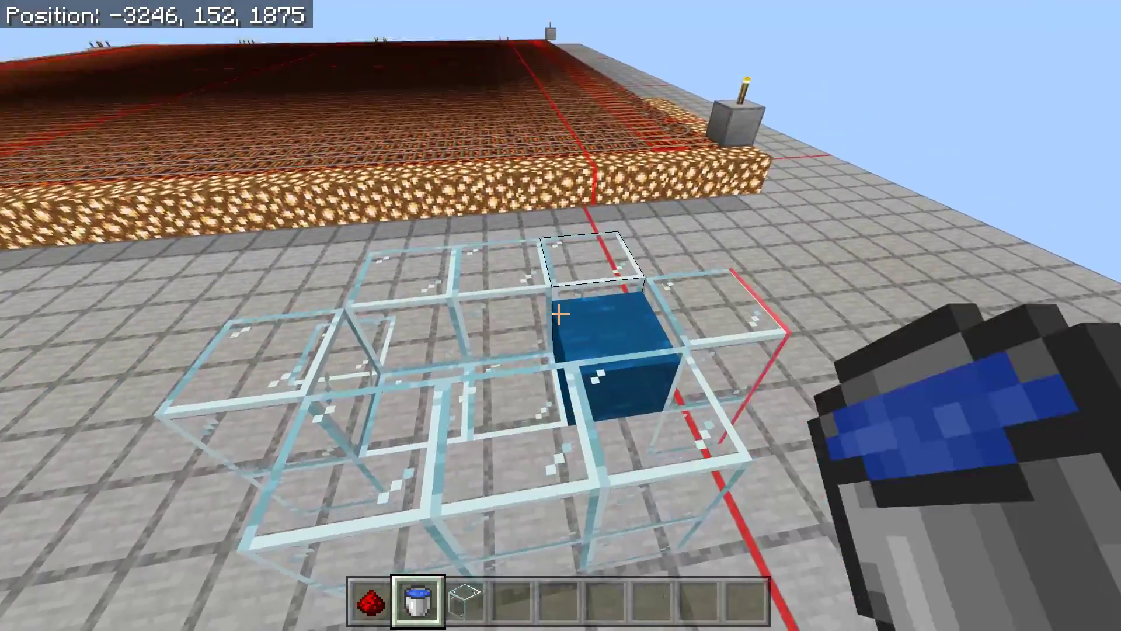
key(w)
key(s)
key(a)
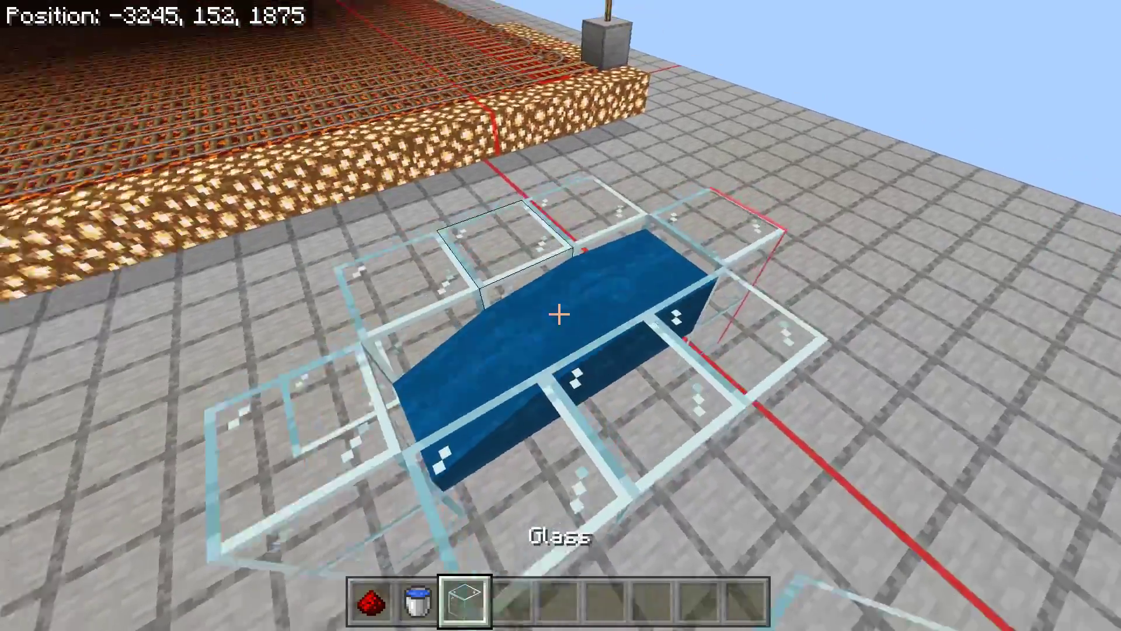
key(d)
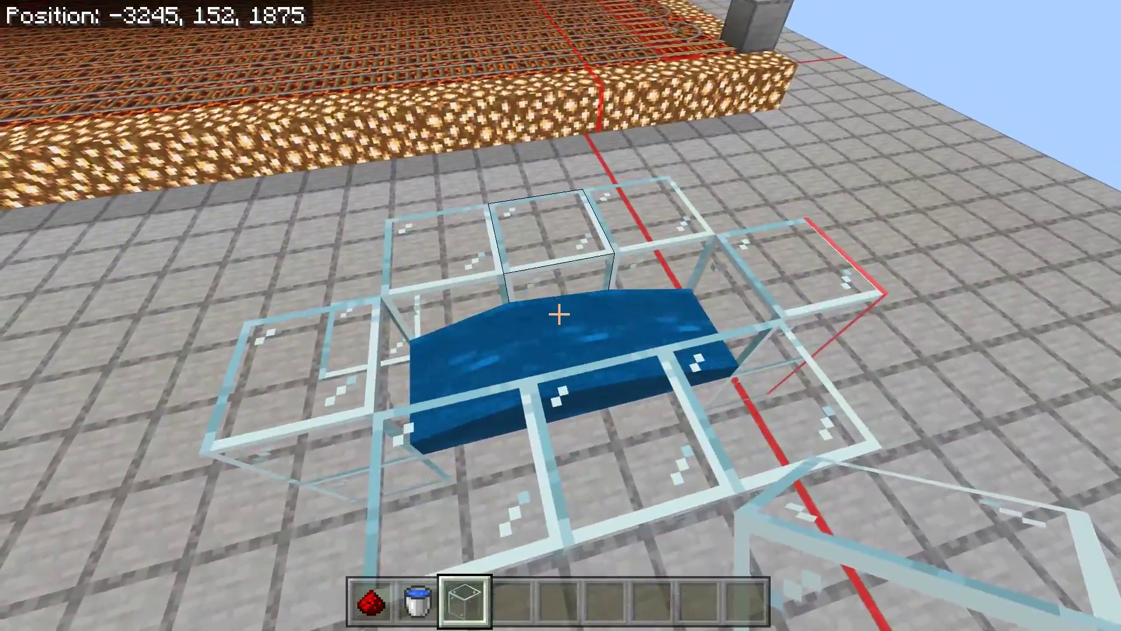
Return to the observer and redstone block devices and view the character in third person beside them.
key(w)
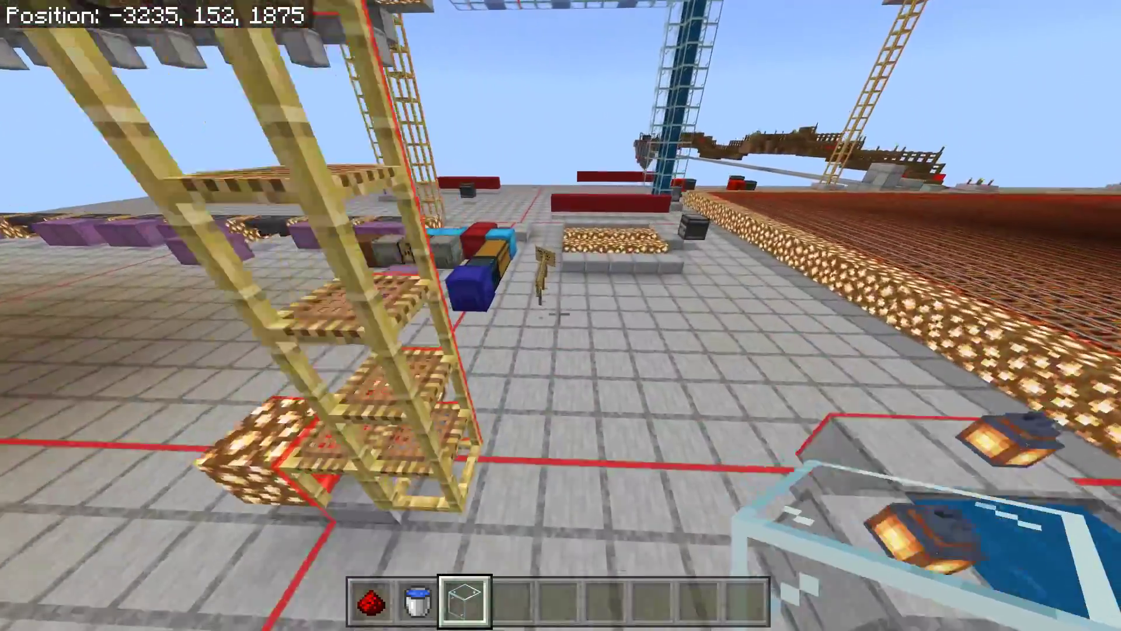
key(w)
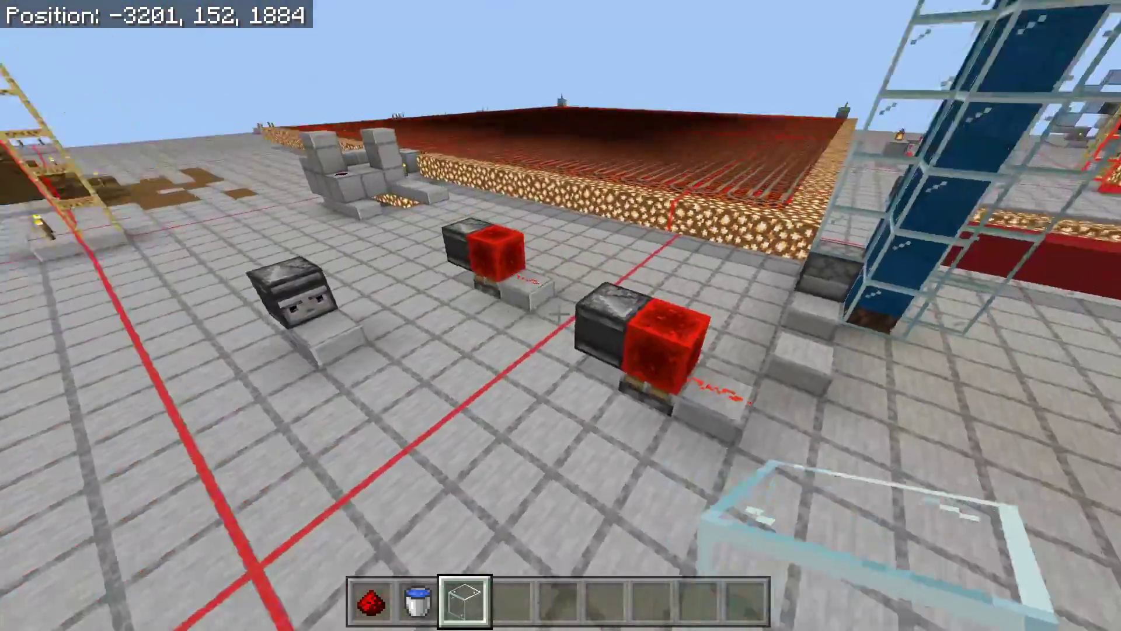
key(shift)
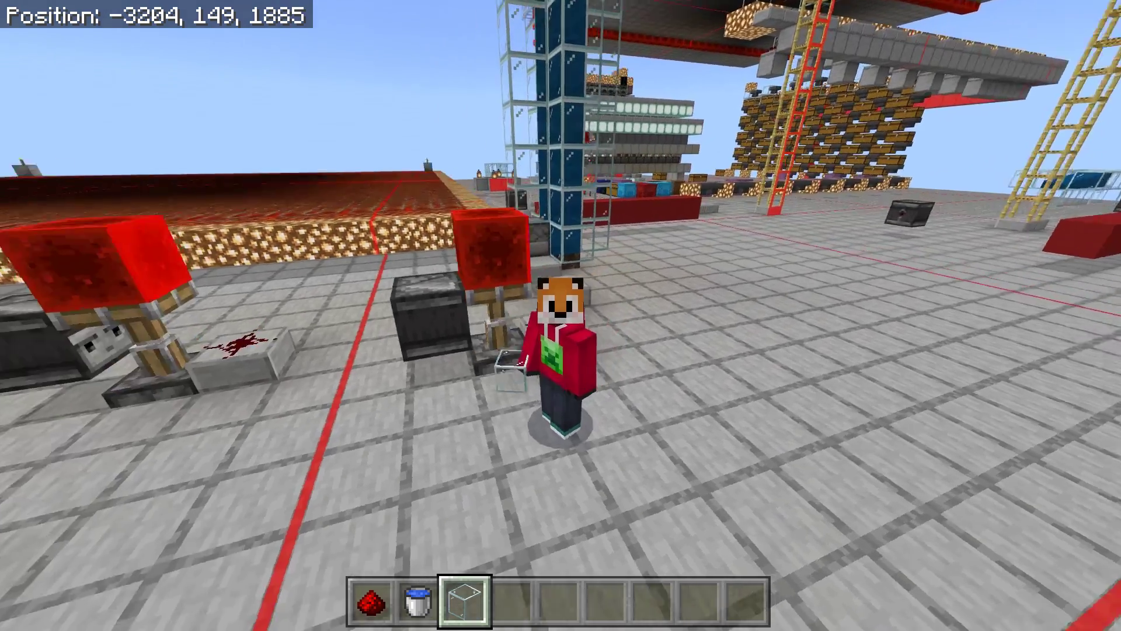
key(shift)
key(w)
key(s)
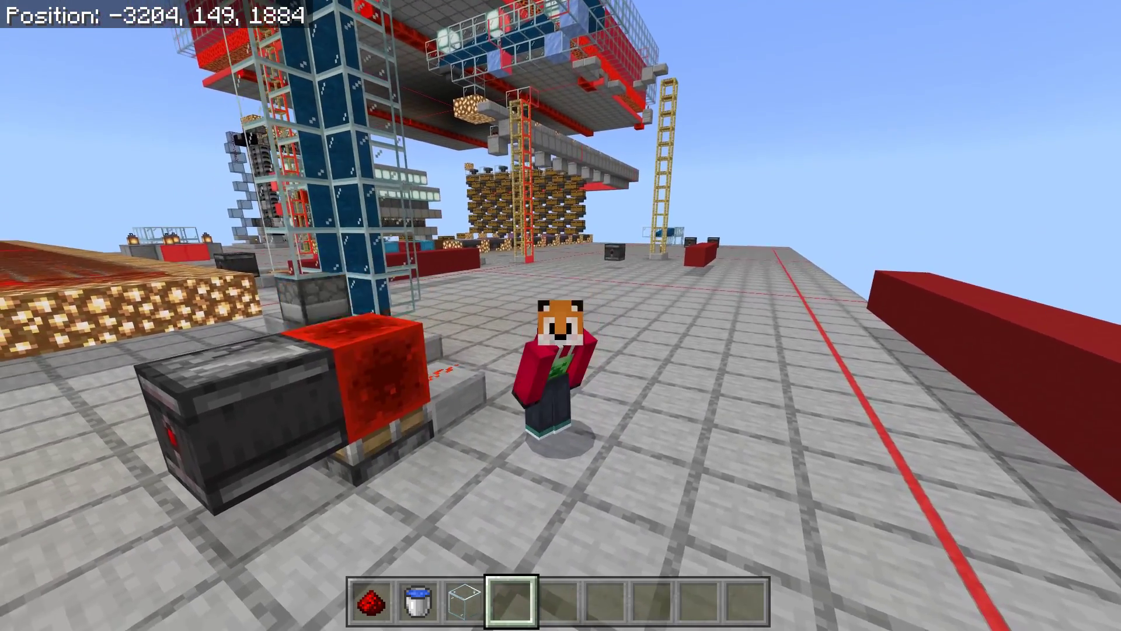
Examine the three observer setups in first-person view from several sides.
key(F5)
key(space)
key(w)
key(s)
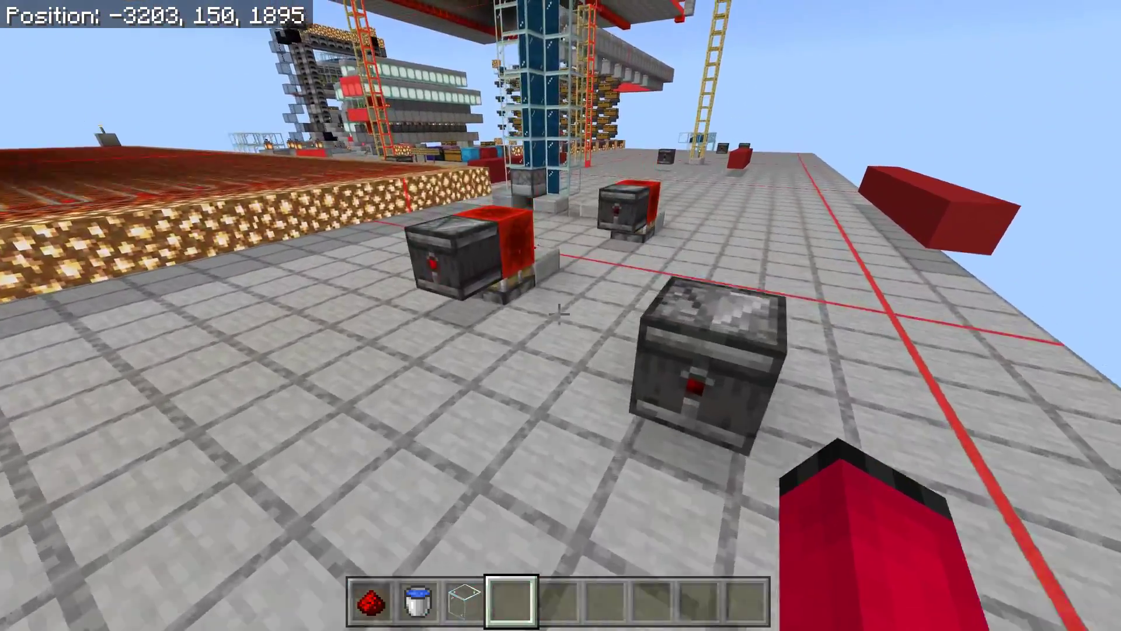
key(d)
key(s)
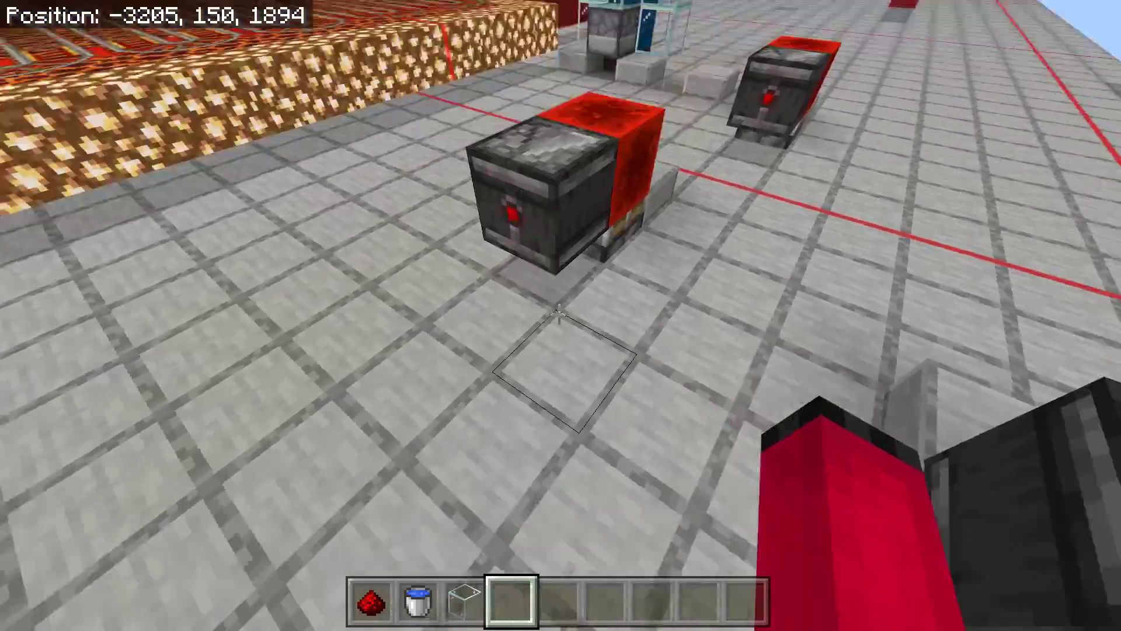
key(d)
key(d)
key(w)
key(space)
key(a)
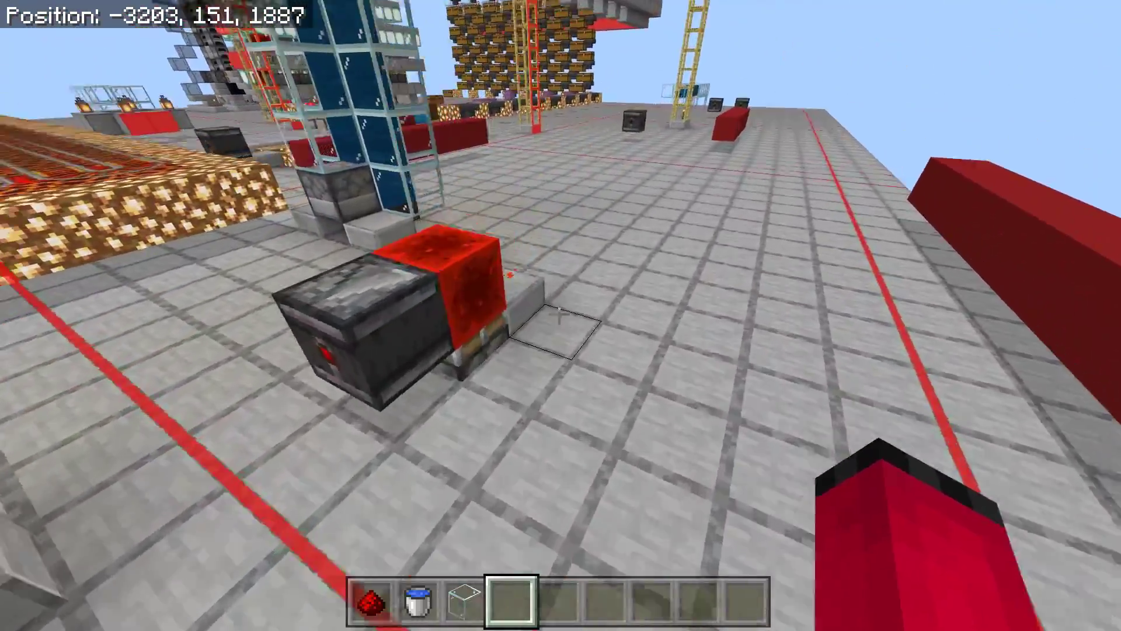
Copy a sticky piston into the hotbar and place it facing up between the two slabs beside the water column.
key(d)
key(a)
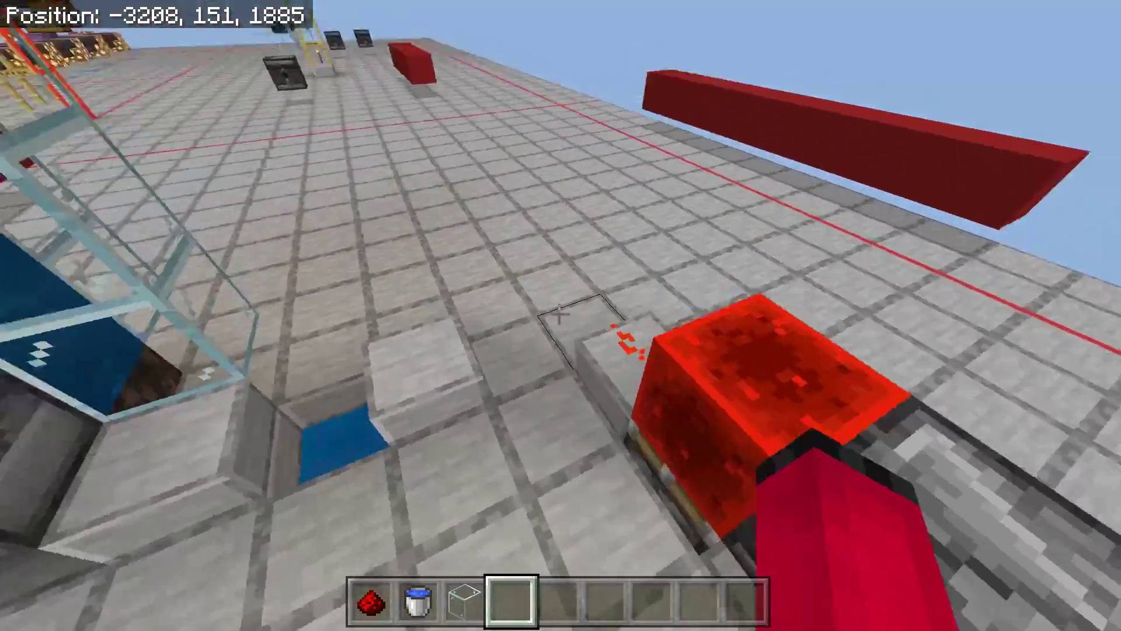
middle_click(559, 314)
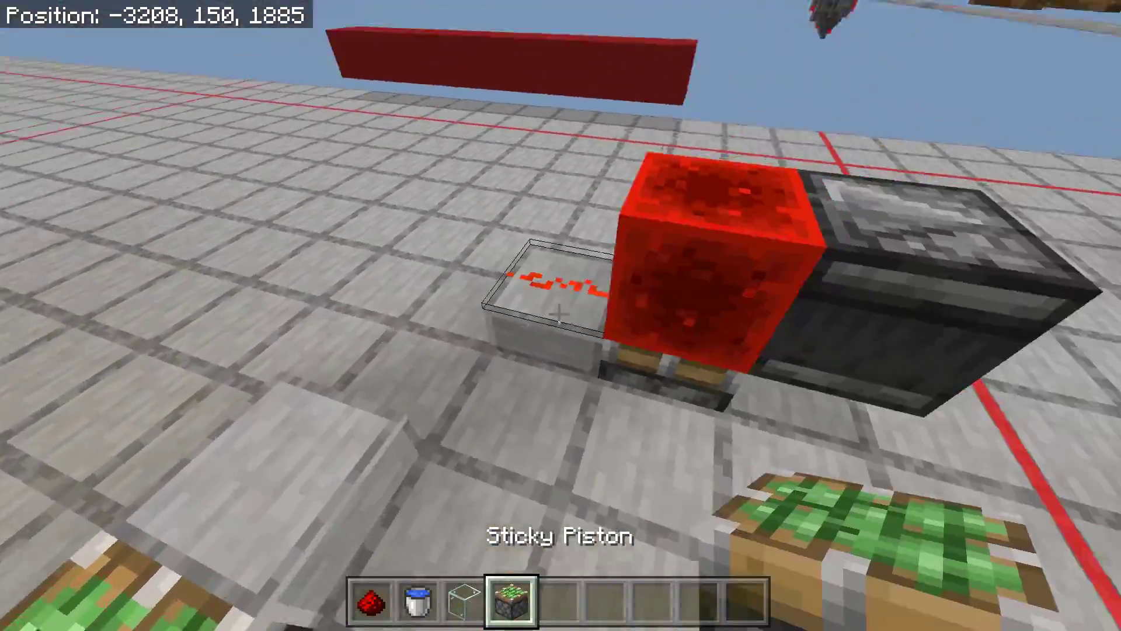
key(d)
click(559, 314)
Put a block of redstone on the sticky piston beside the water column and copy an observer into the hotbar.
middle_click(559, 314)
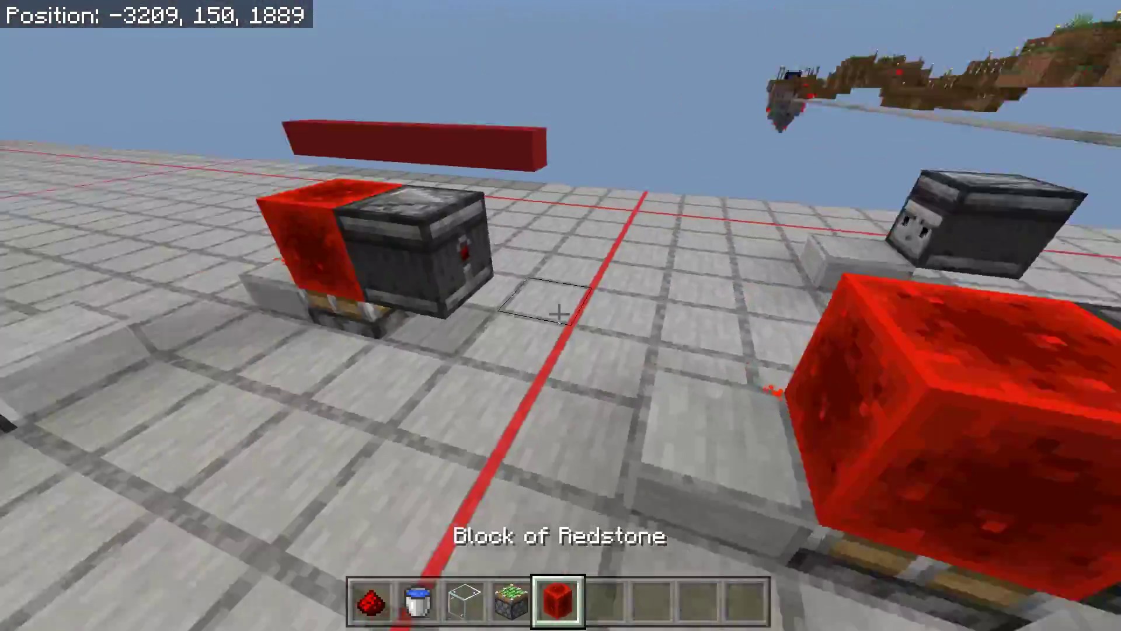
key(w)
middle_click(559, 314)
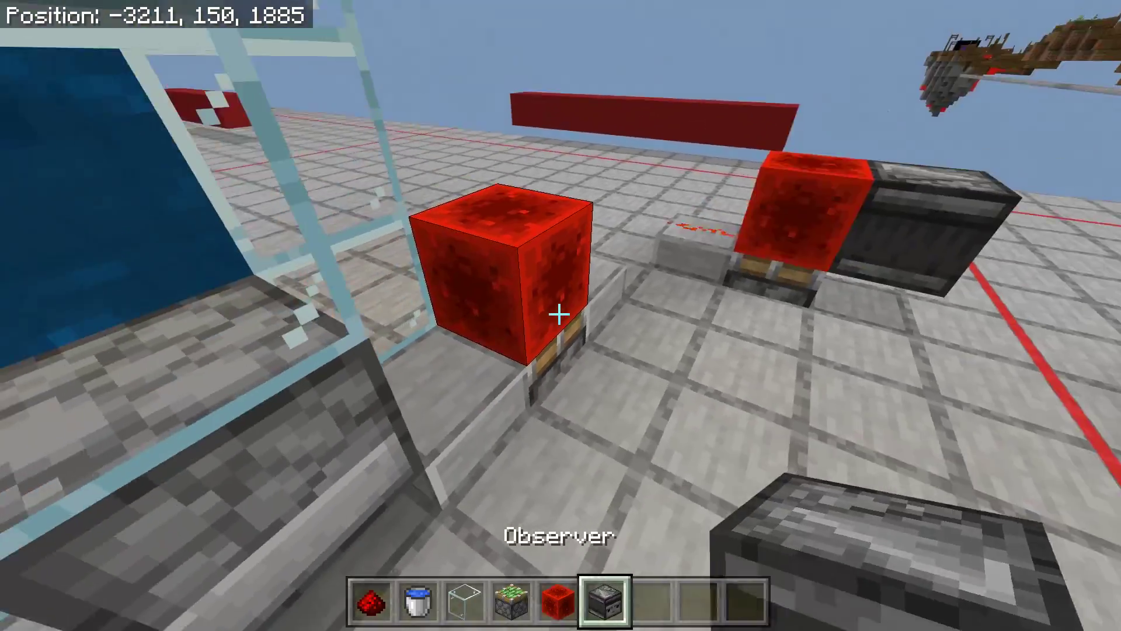
Place redstone dust on the slabs on both sides of the new redstone block.
key(1)
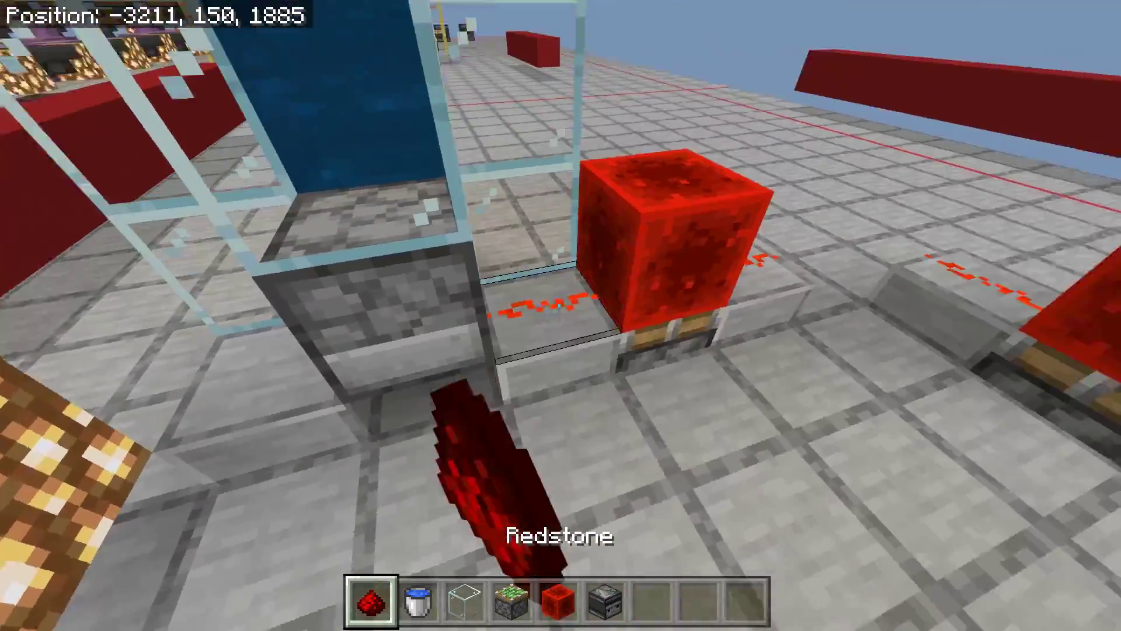
key(s)
key(shift)
key(a)
key(w)
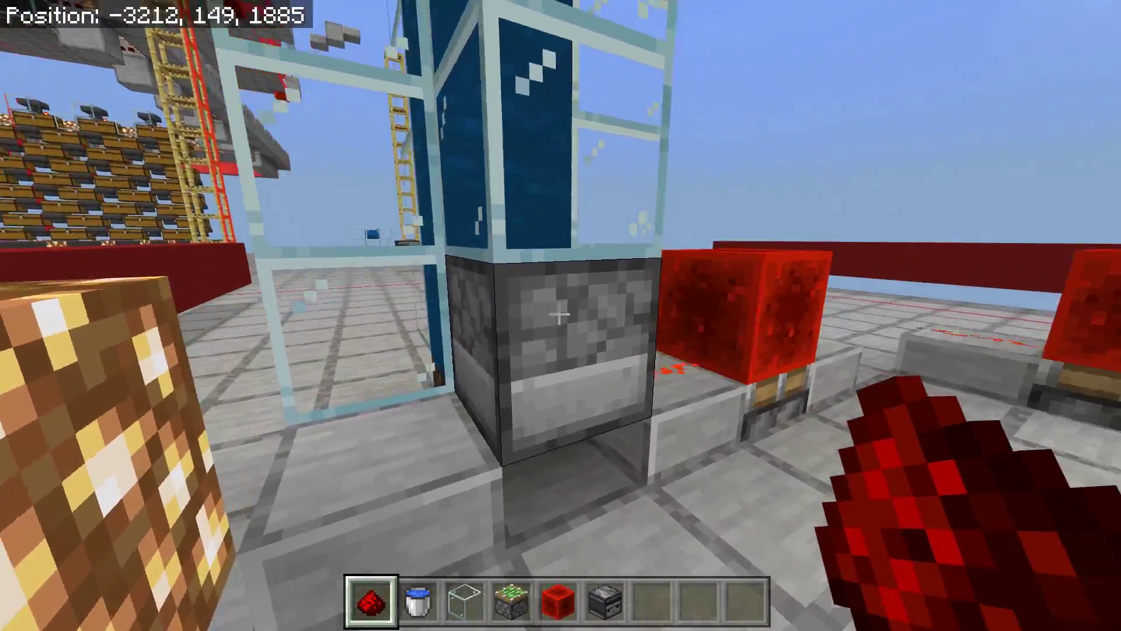
Inspect the glass-enclosed water column and the stone machine block at its base.
key(d)
key(s)
key(space)
key(w)
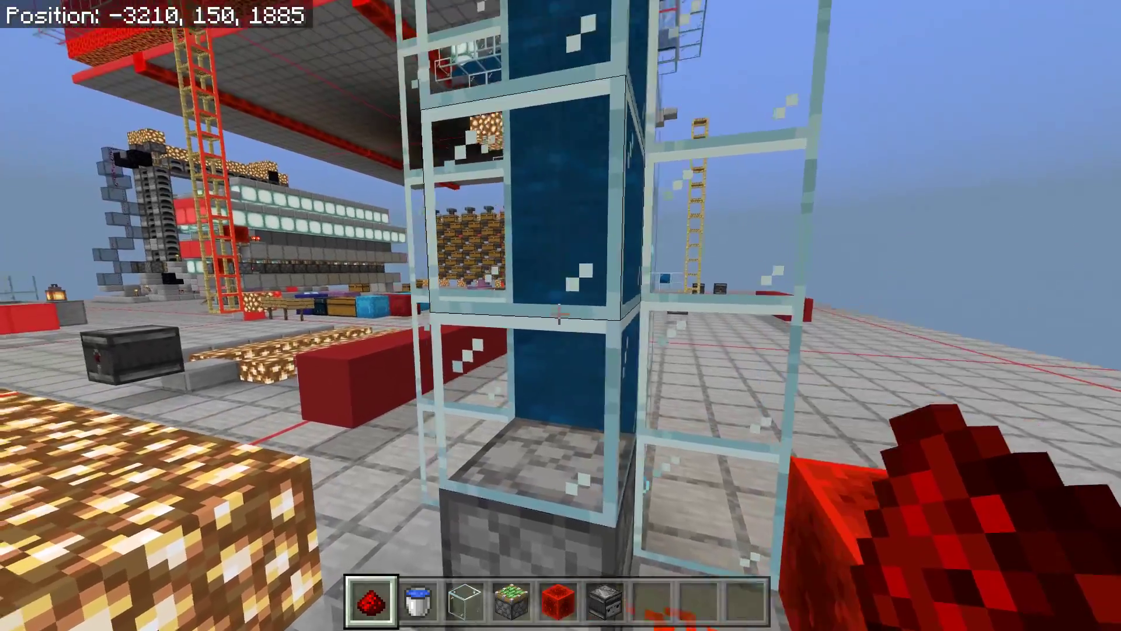
key(a)
key(a)
key(space)
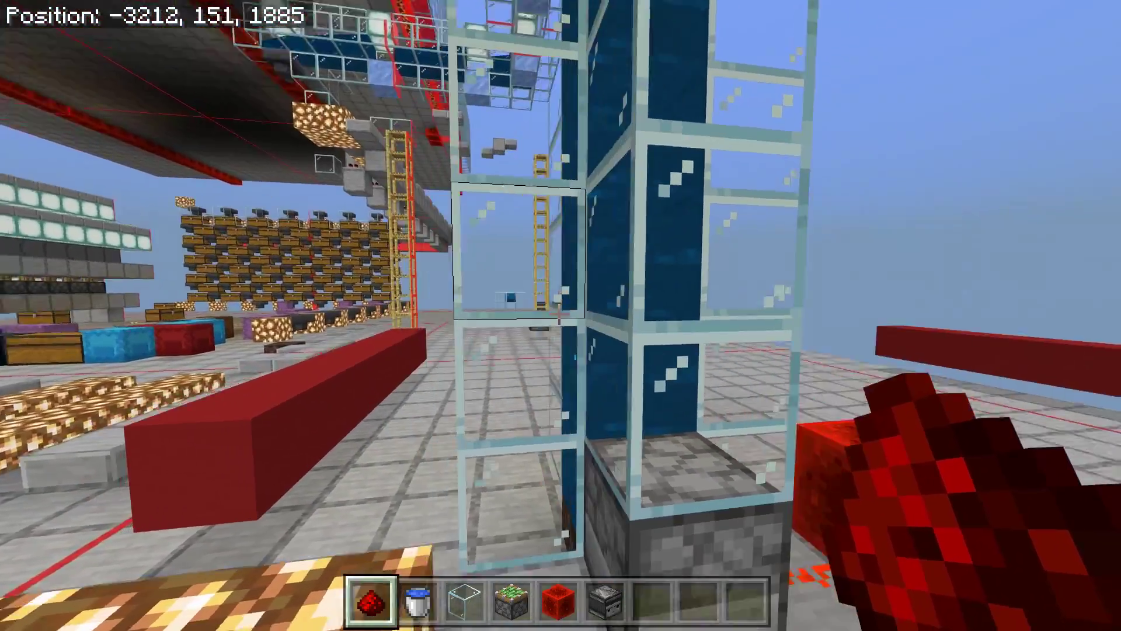
Check the contents of the stone machine block at the base of the water column and close it.
key(d)
key(w)
key(shift)
key(s)
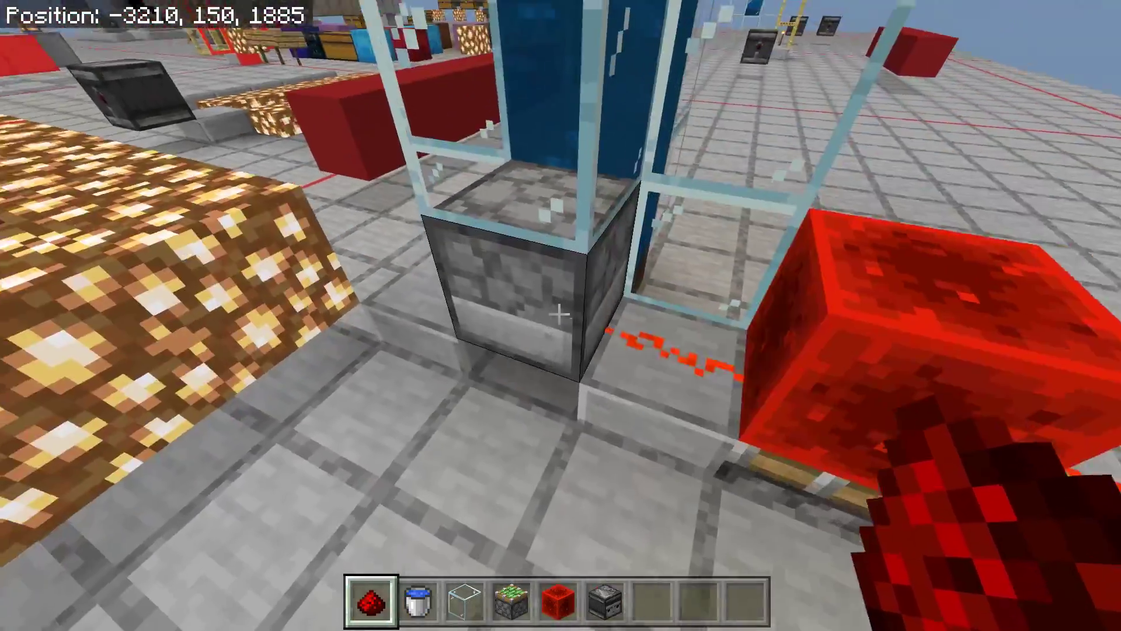
right_click(559, 314)
key(Escape)
key(w)
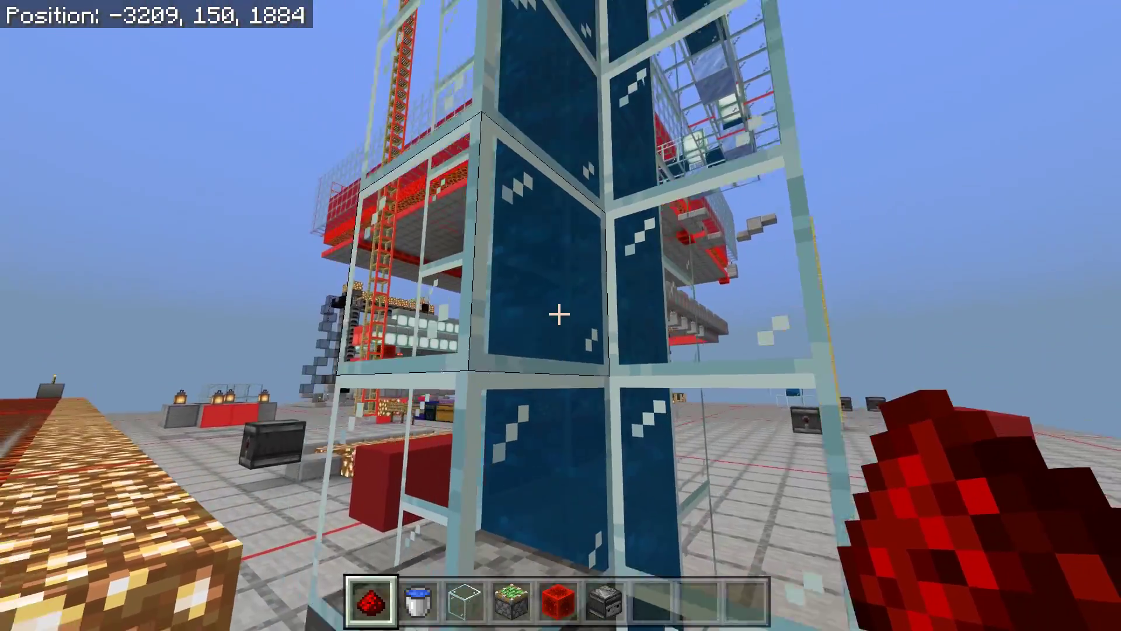
Remove the redstone dust from the slab between the machine block and the redstone block at the water column.
key(s)
key(a)
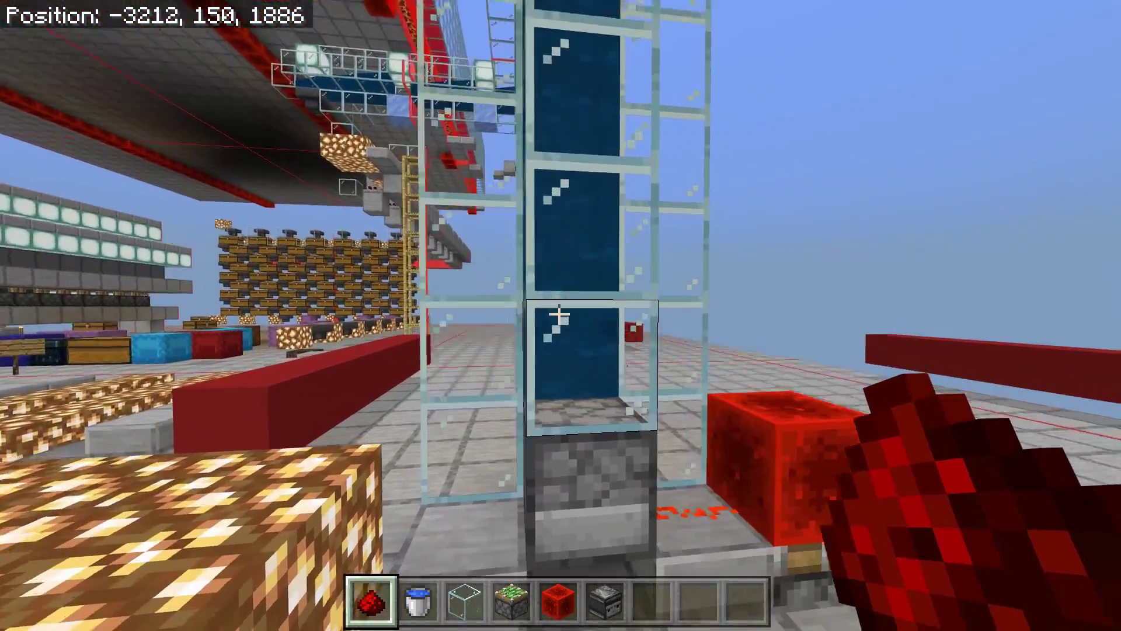
key(w)
key(d)
click(559, 315)
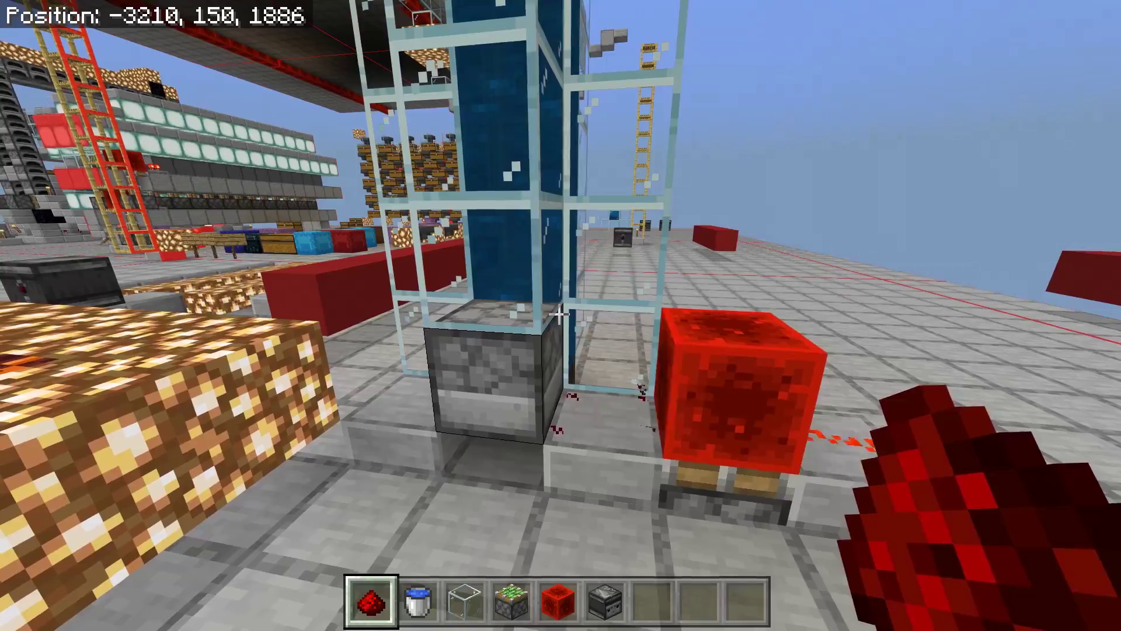
key(w)
key(s)
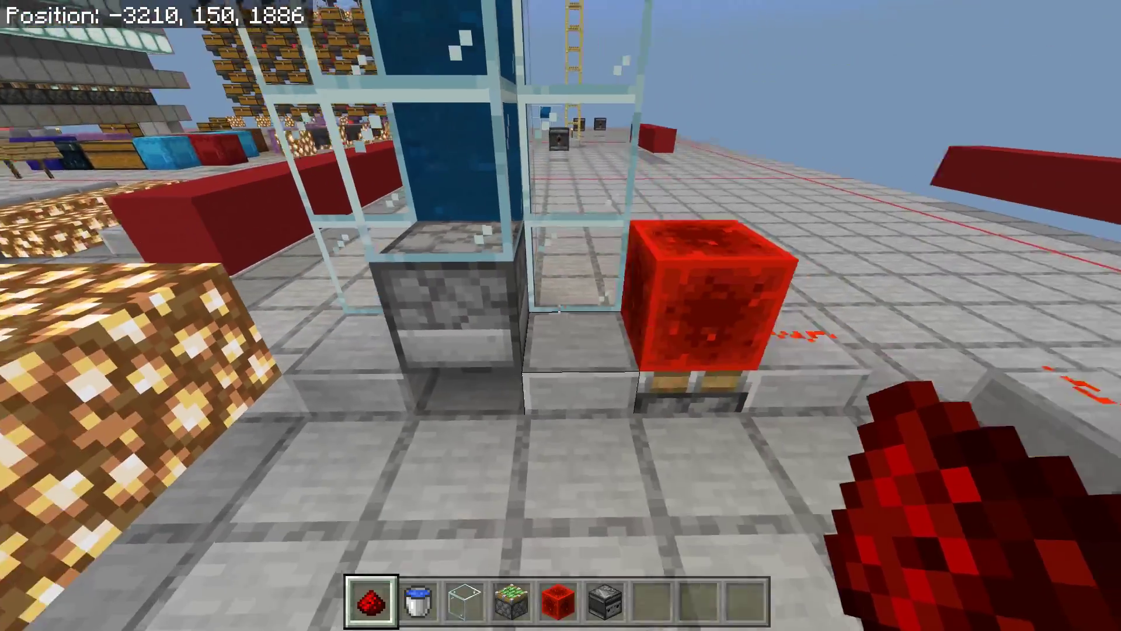
Survey the redstone block and observer circuits and the glass water column from several sides and heights.
key(d)
key(space)
key(space)
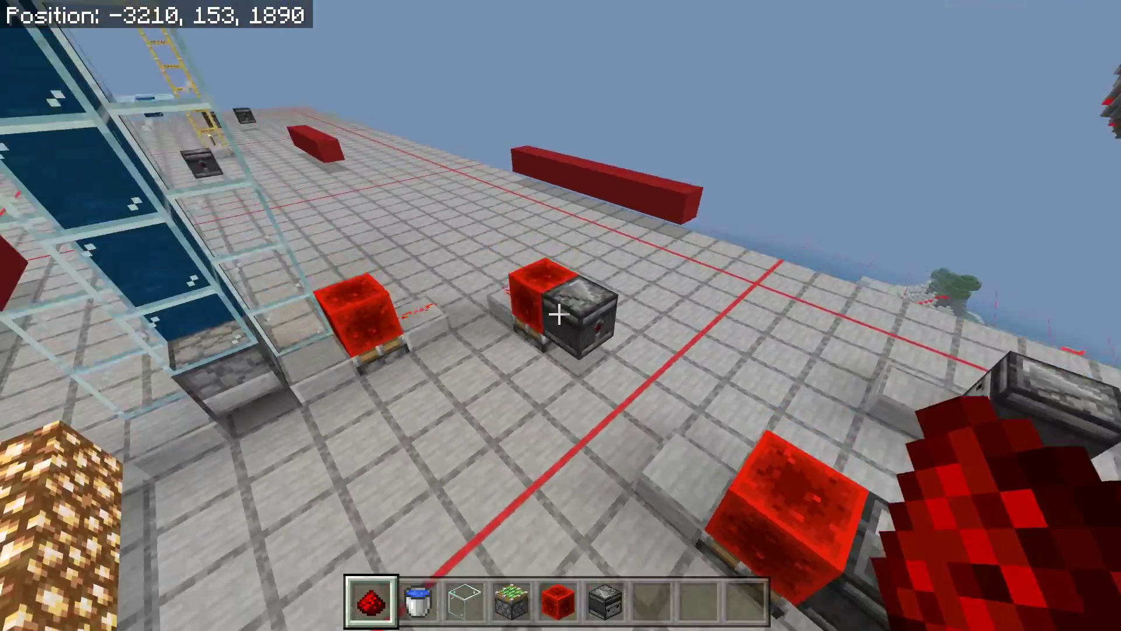
key(w)
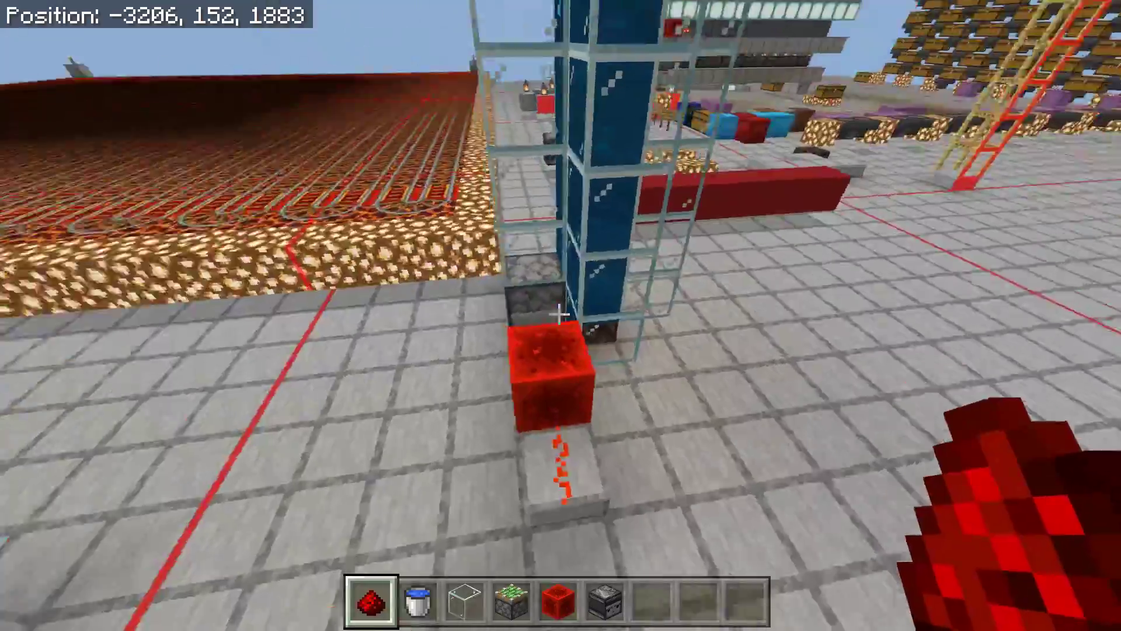
key(s)
key(a)
key(w)
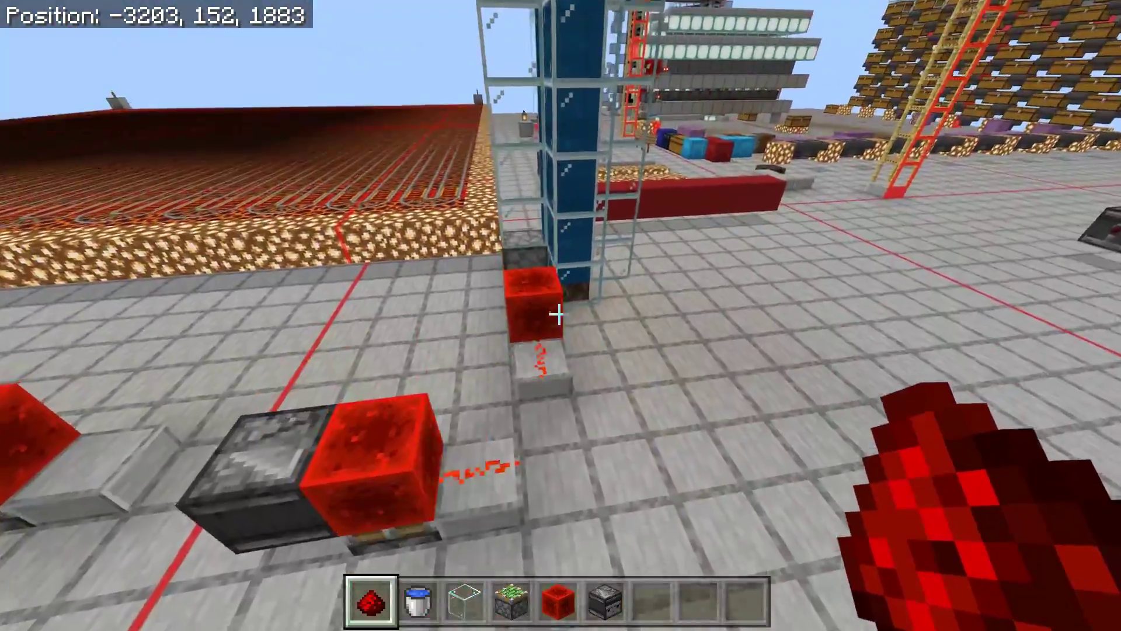
key(w)
key(shift)
key(d)
key(space)
key(s)
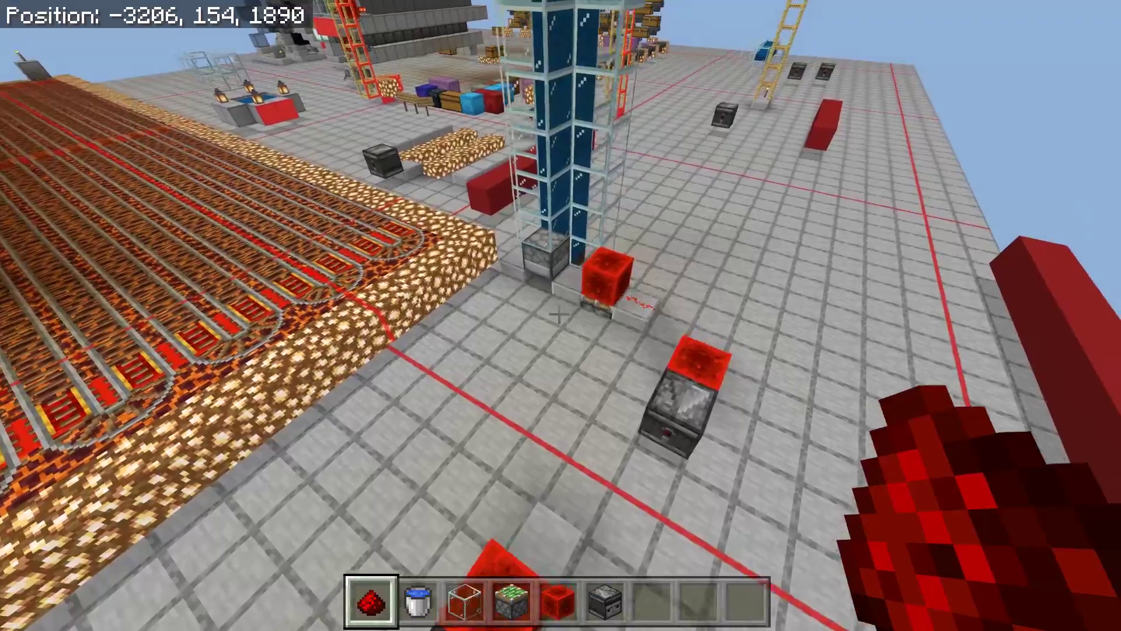
key(w)
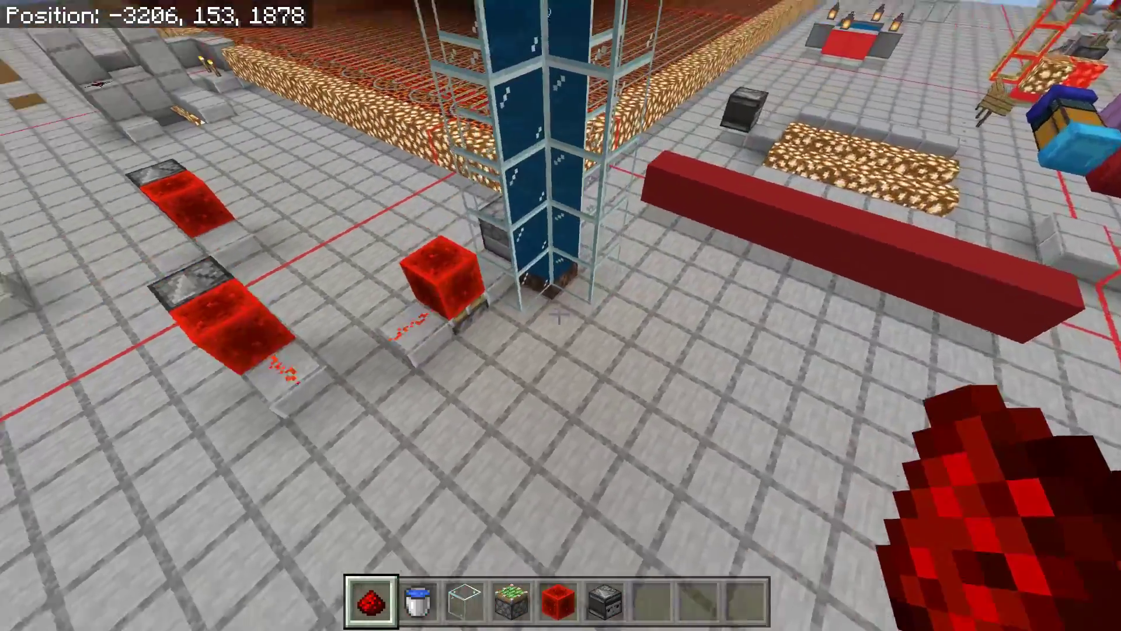
key(shift)
key(a)
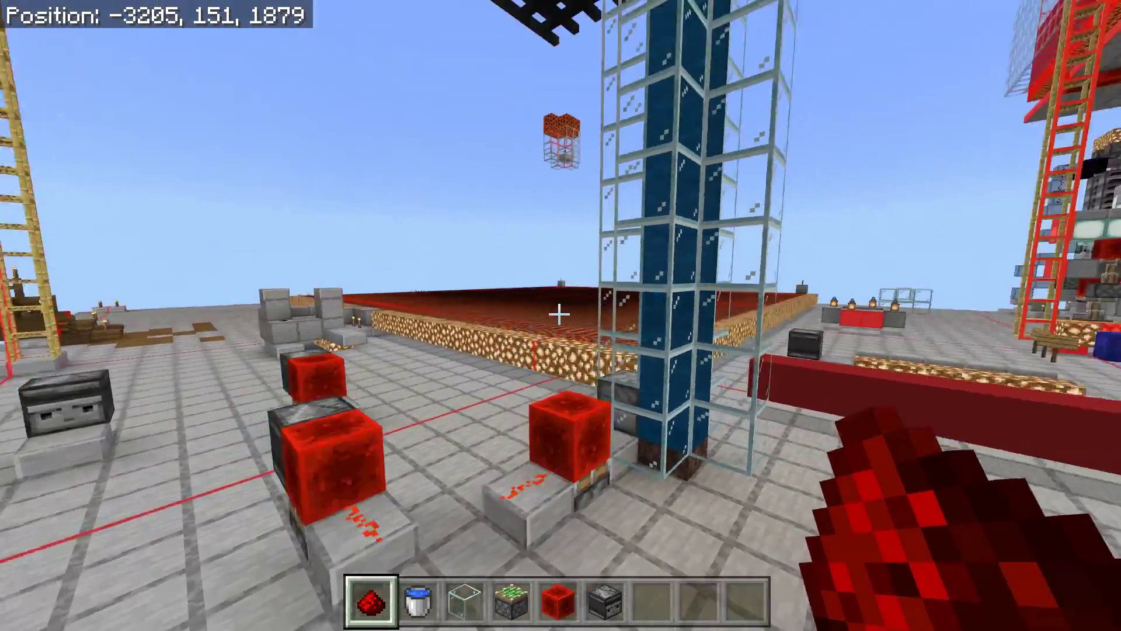
Show the character facing the camera in third-person view beside the circuits, and leave the game view.
key(F5)
key(F5)
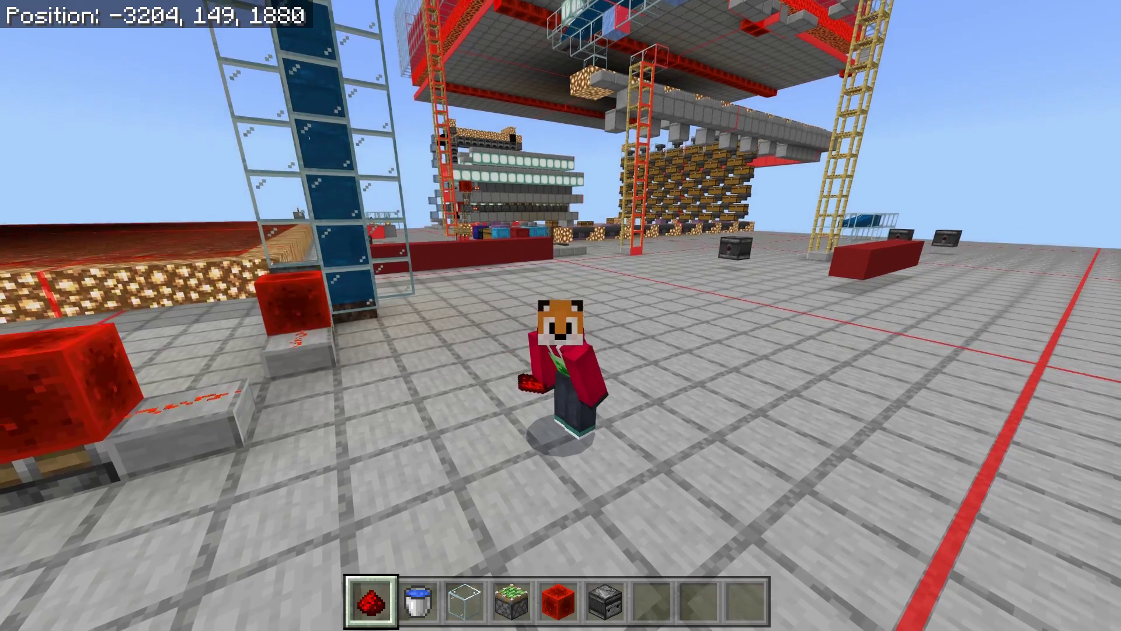
key(s)
key(shift)
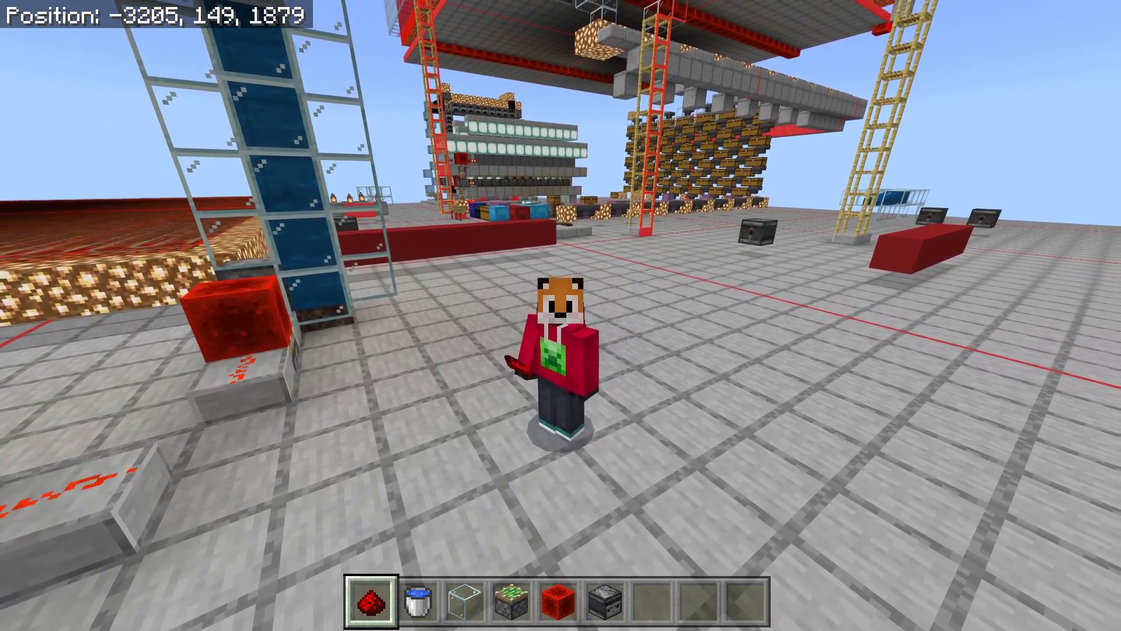
key(Escape)
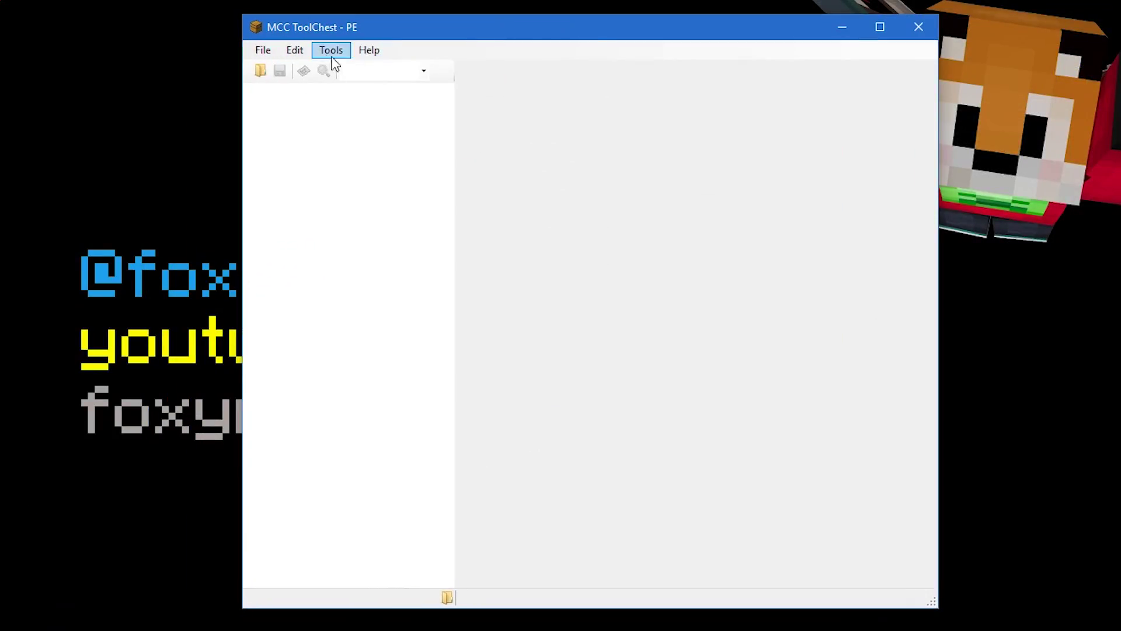
Open the world TB S1 - ChunkErrors in MCC ToolChest - PE and expand its Overworld regions.
click(261, 71)
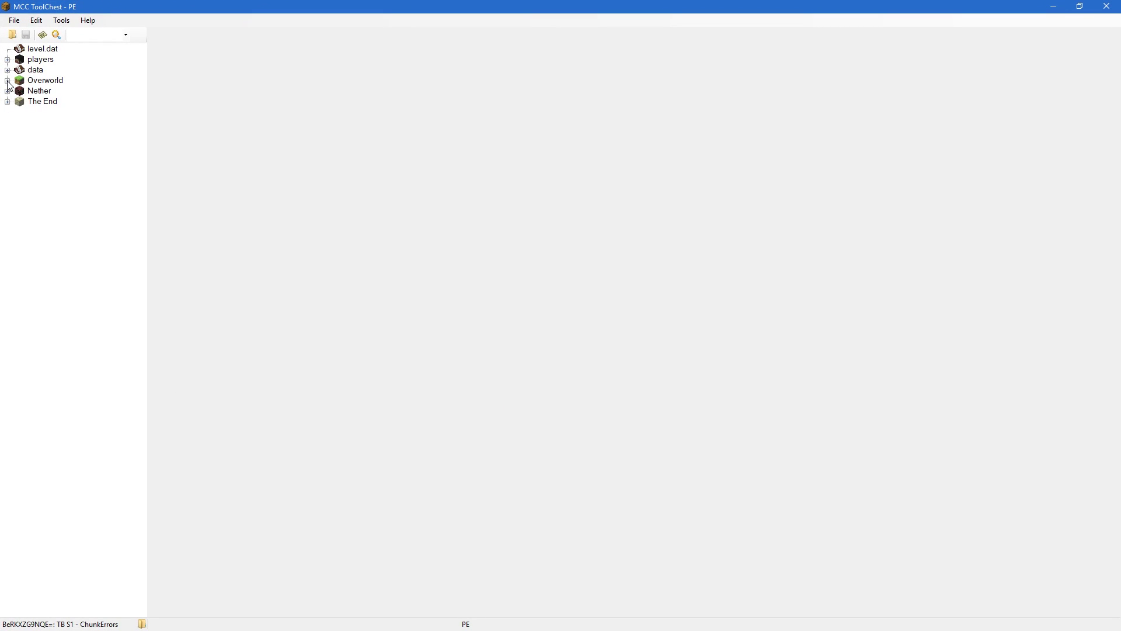
click(7, 81)
drag(142, 118, 137, 158)
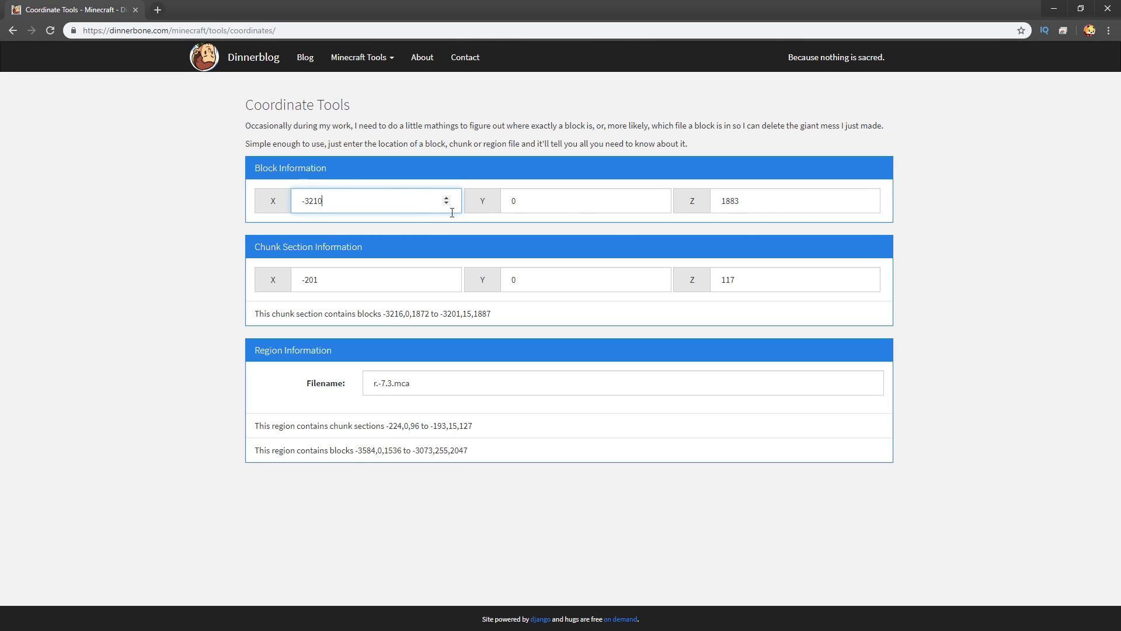
Check the chunk section X and Z coordinates for block X -3210, Z 1883 on the Coordinate Tools page.
double_click(314, 275)
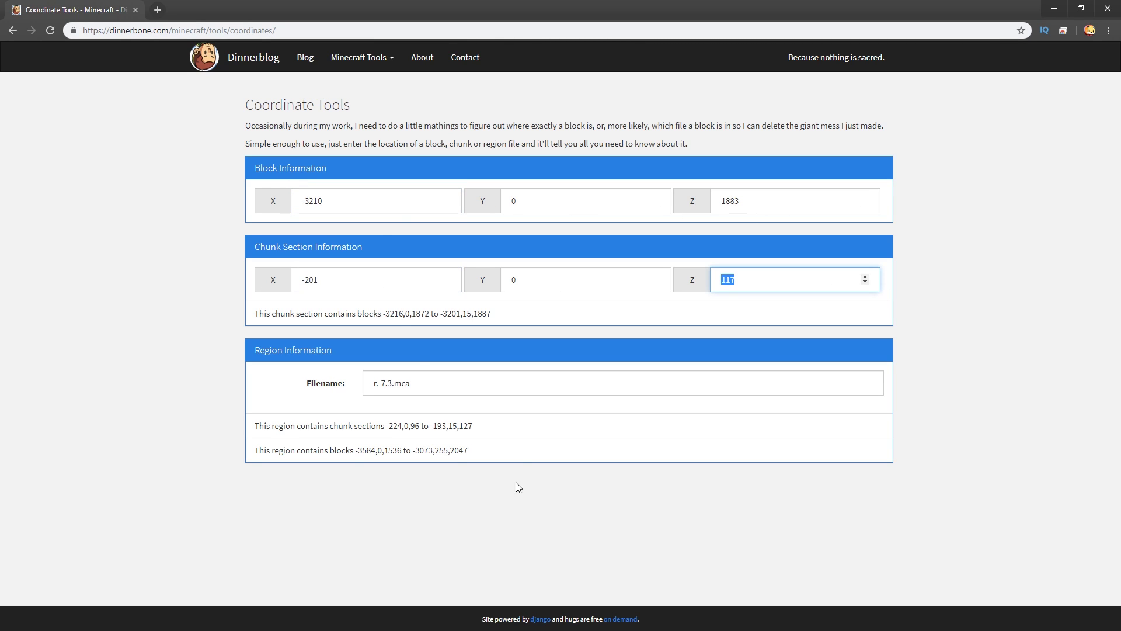
key(Tab)
drag(440, 6, 1120, 90)
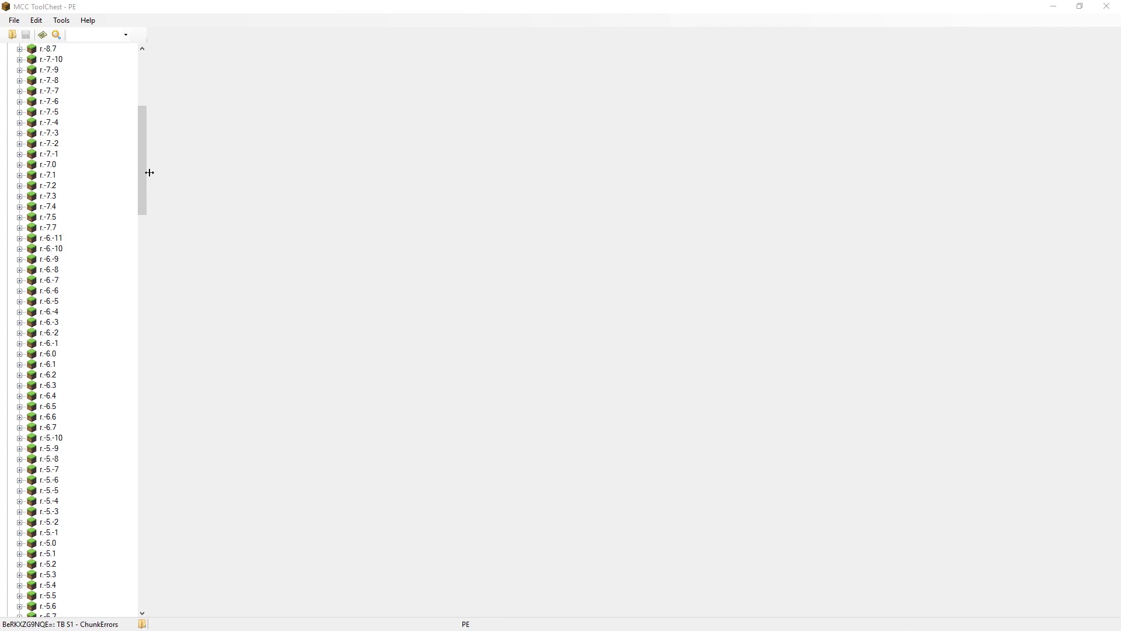
Select and expand the Overworld region r.-7.3, and open Chunk [-201, 117] from its list.
drag(142, 177, 141, 183)
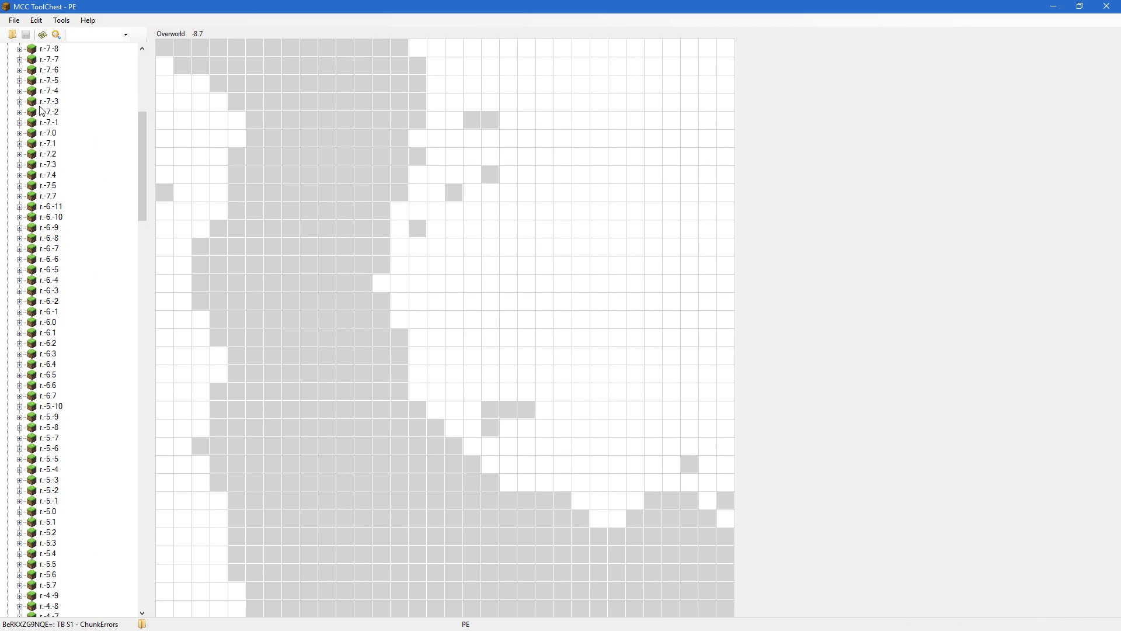
scroll(42, 111, up, 3)
click(48, 261)
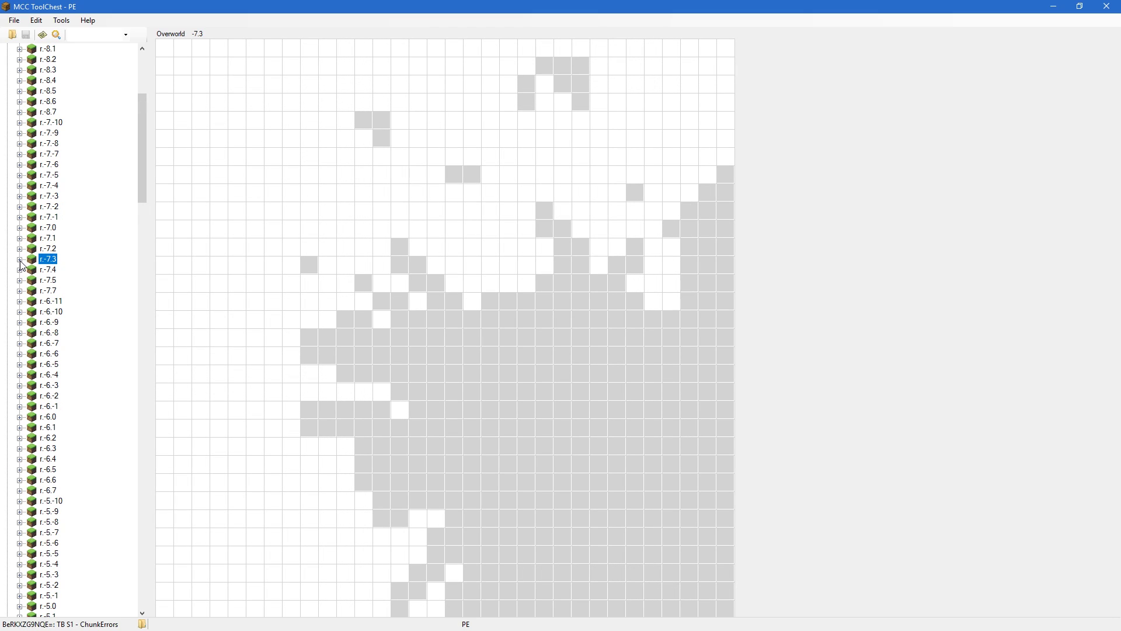
click(20, 260)
drag(145, 109, 145, 222)
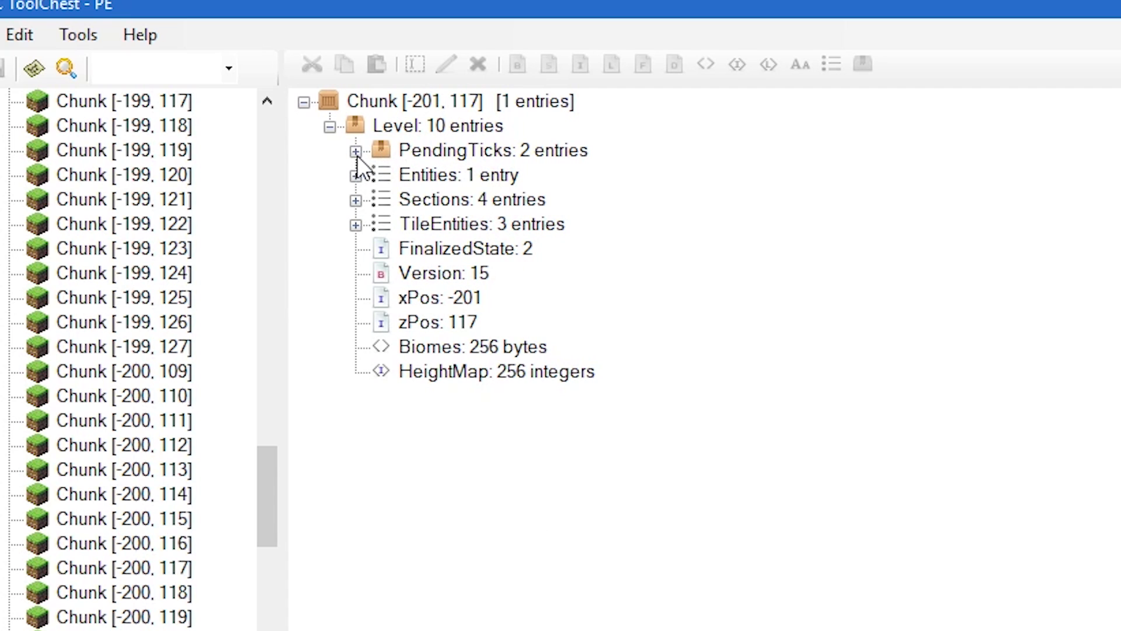
Expand the chunk's PendingTicks and tickList, and examine the first entry's position, time and blockState.
click(482, 151)
click(356, 151)
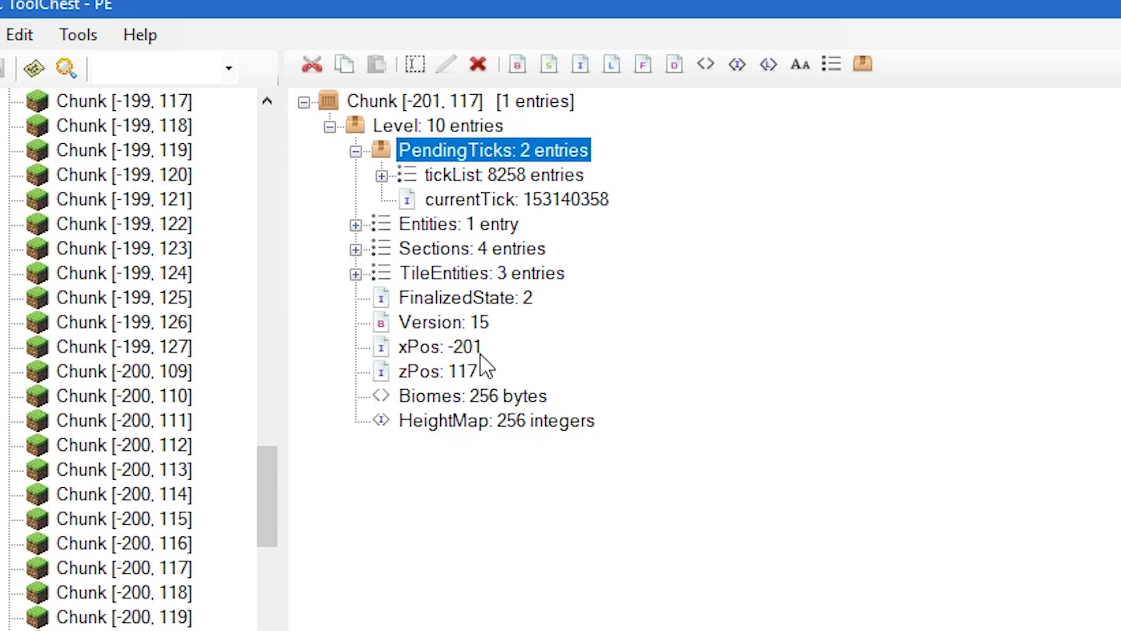
click(446, 178)
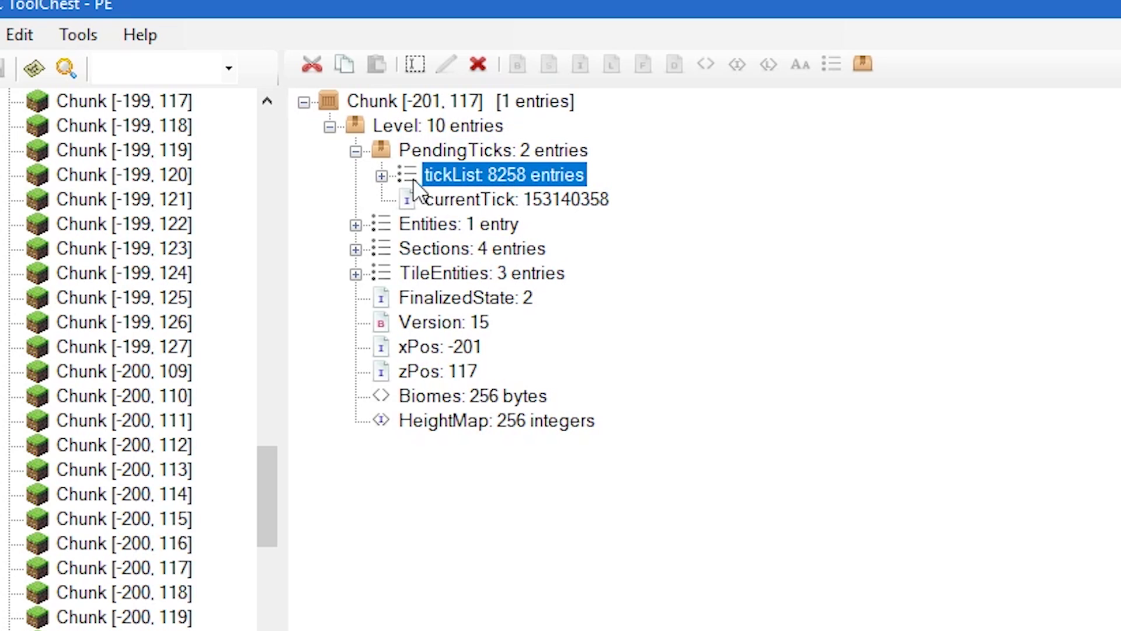
click(381, 176)
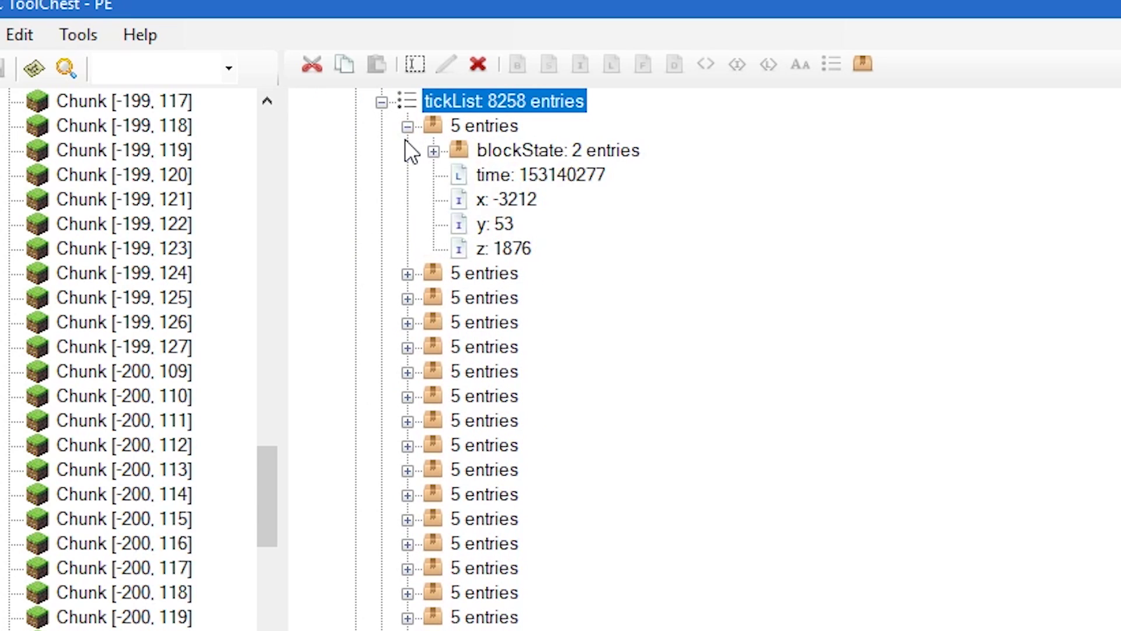
click(433, 150)
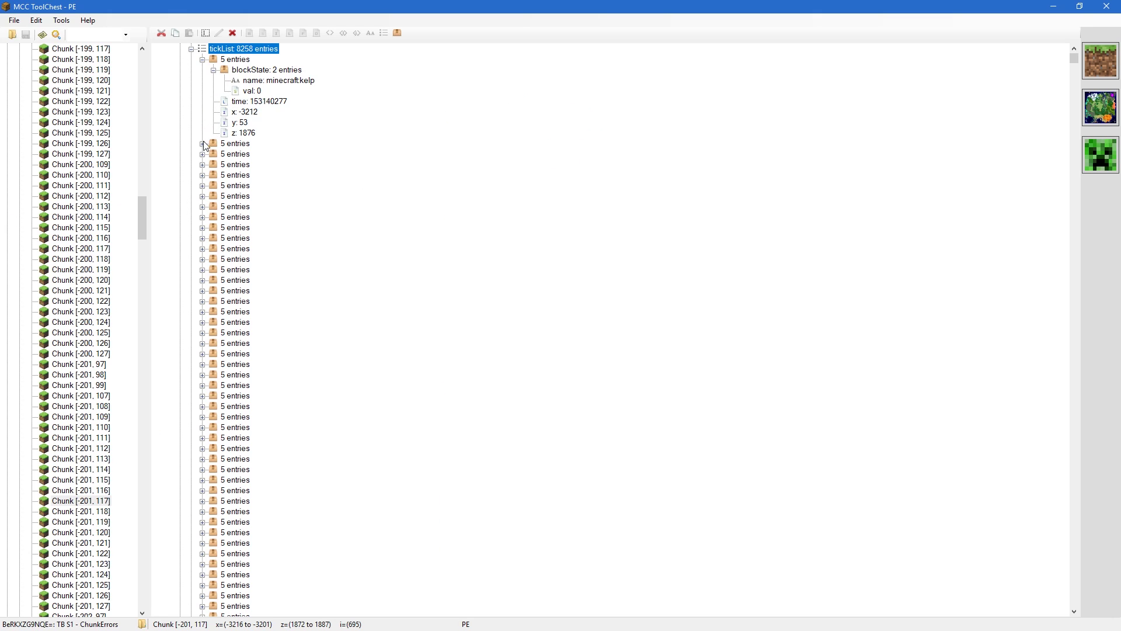
Examine the blockState and position of several more tickList entries, and collapse the list.
click(202, 143)
click(213, 154)
click(202, 228)
click(214, 238)
scroll(212, 346, down, 9)
click(202, 343)
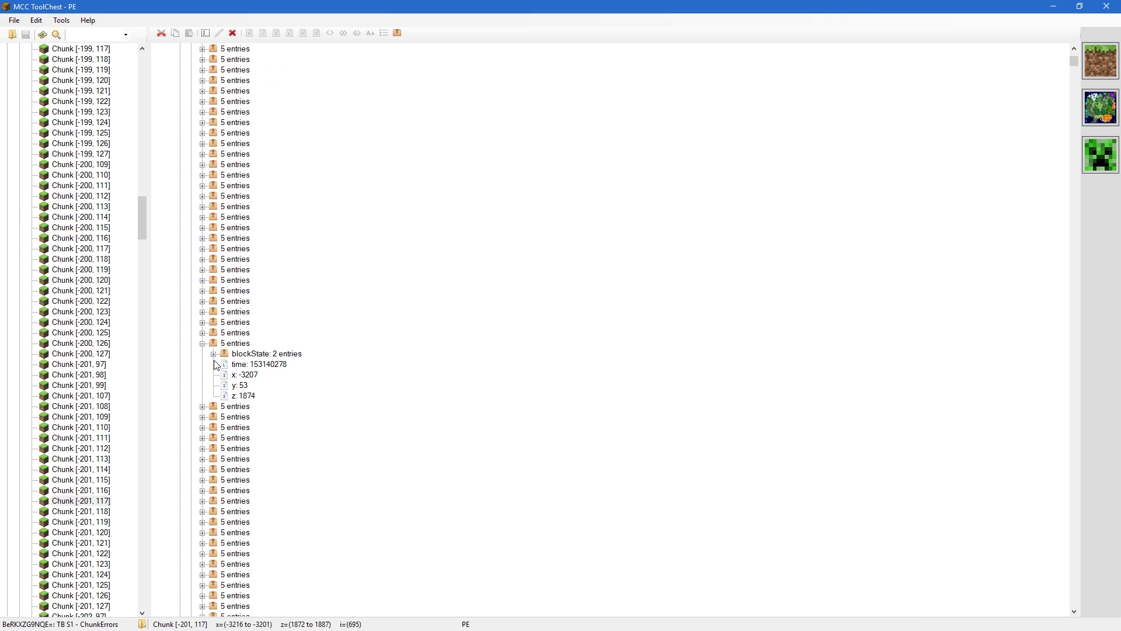
click(214, 354)
scroll(260, 386, up, 10)
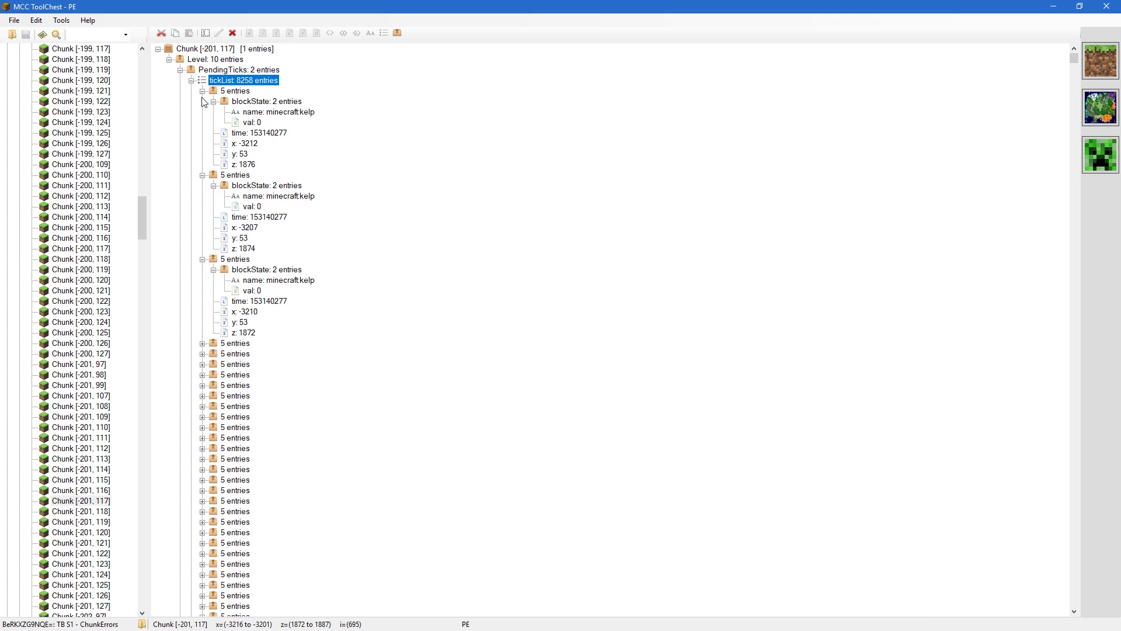
click(203, 91)
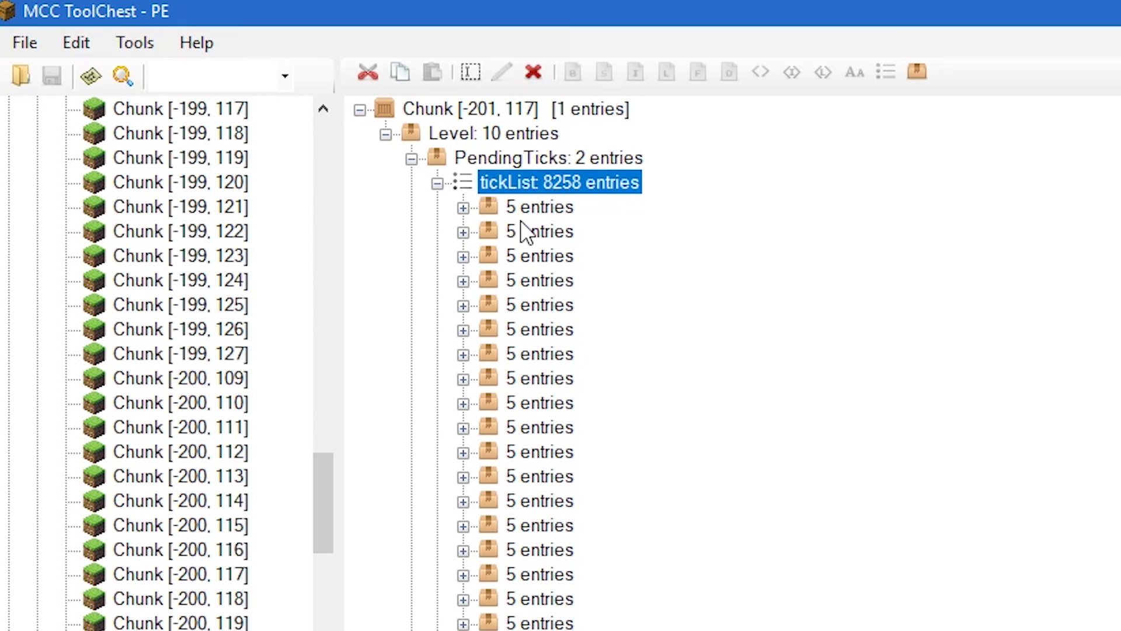
click(437, 184)
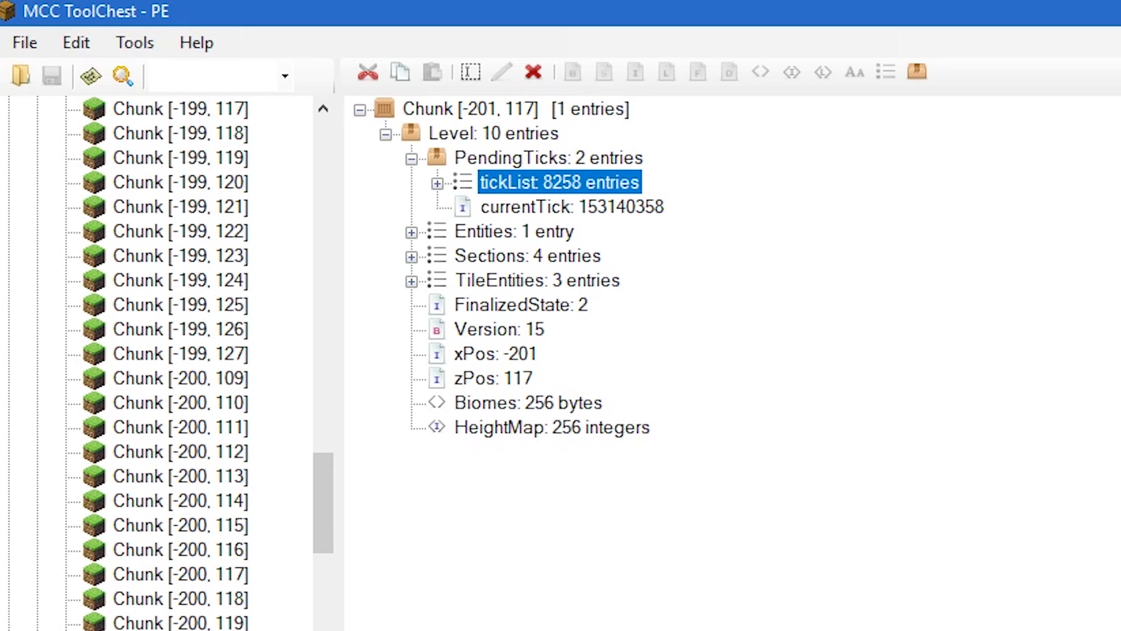
Compare the neighbouring chunks from [-201, 118] to [-201, 113] for pending ticks, expanding the tickList of Chunk [-201, 116].
key(Down)
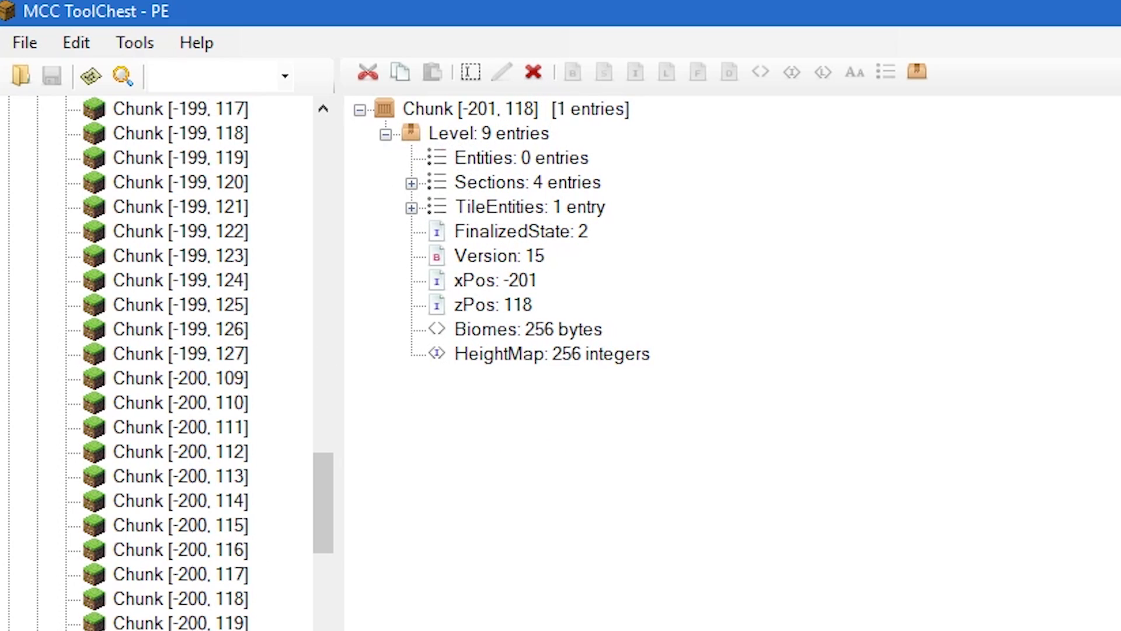
key(Down)
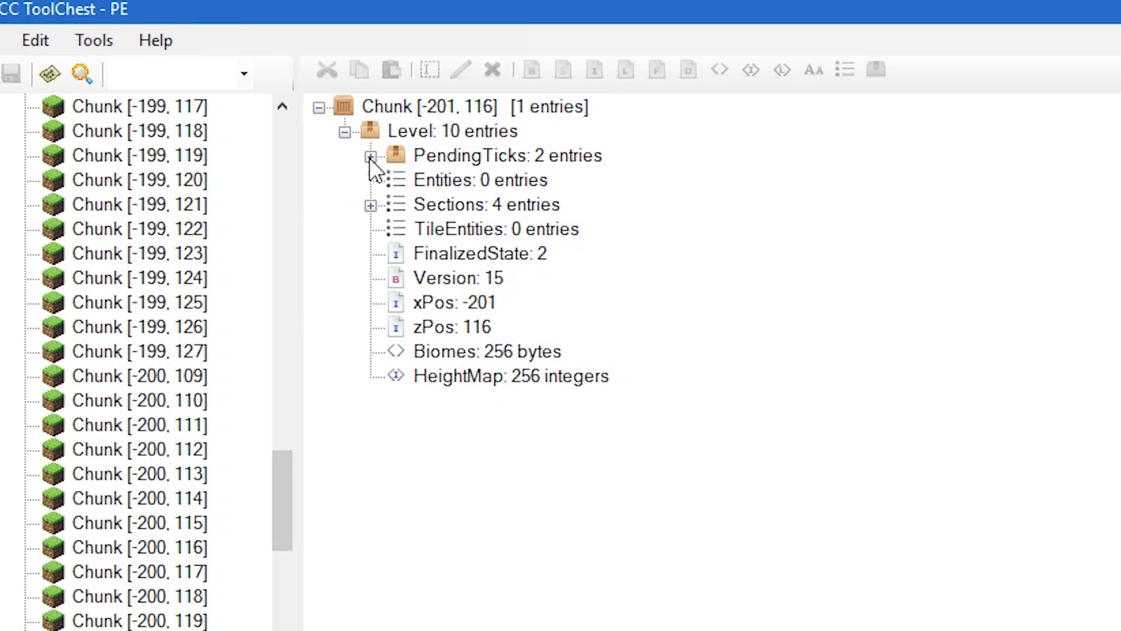
click(411, 159)
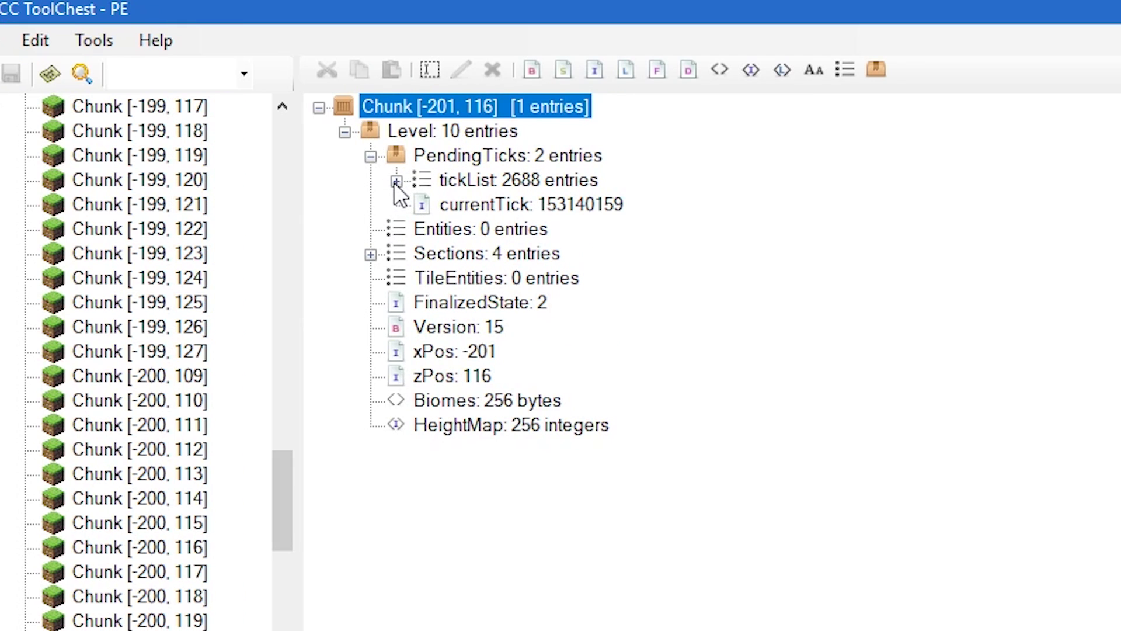
click(395, 181)
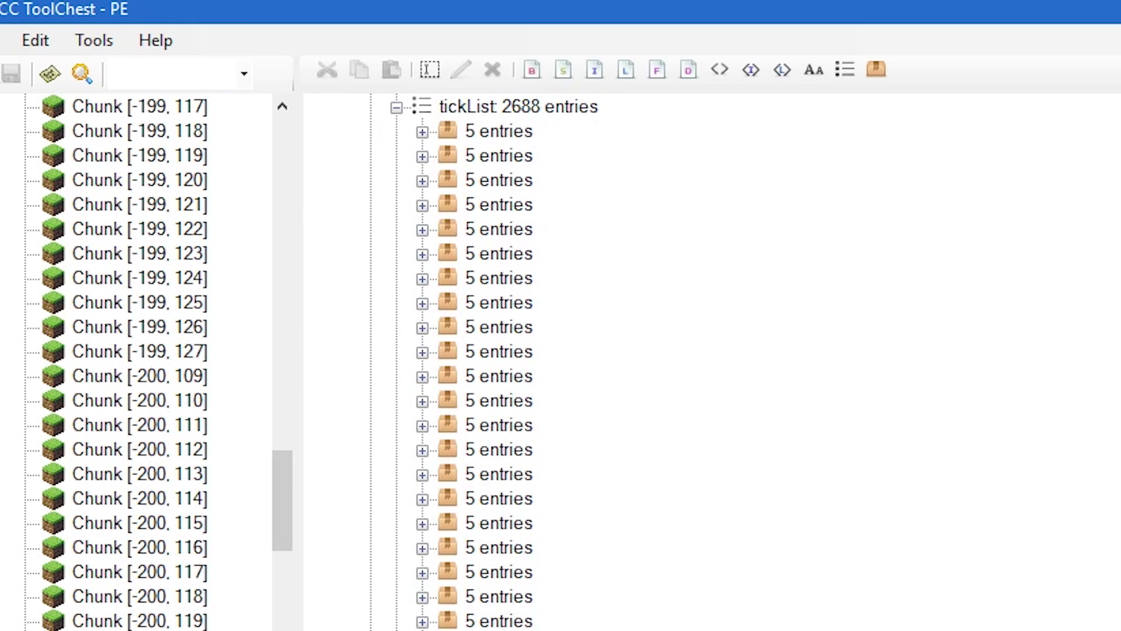
key(Up)
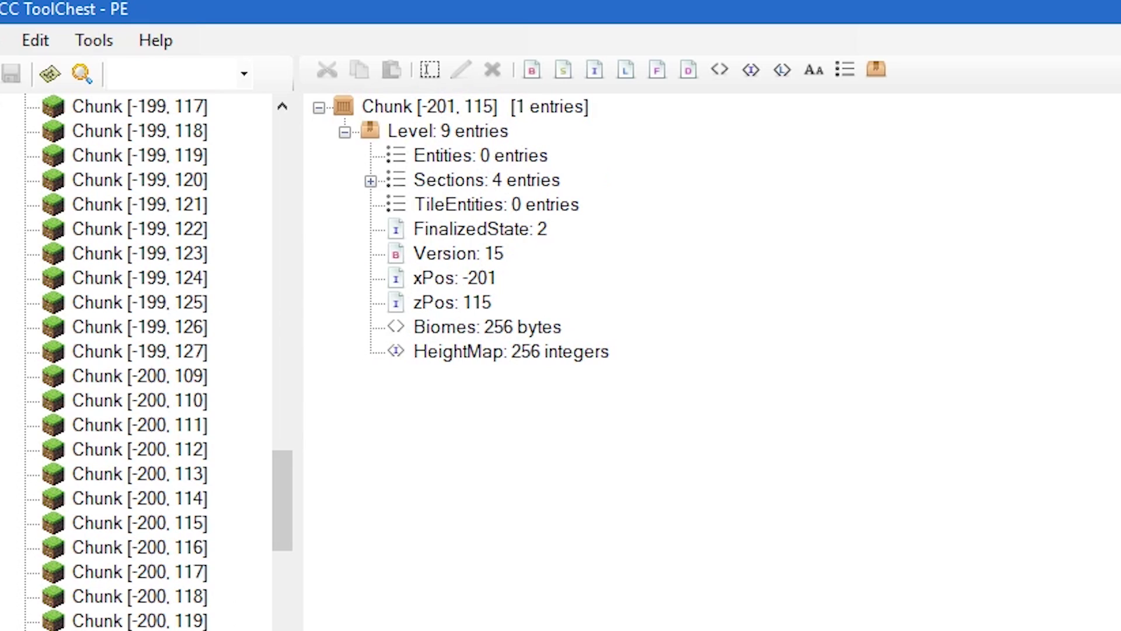
key(Up)
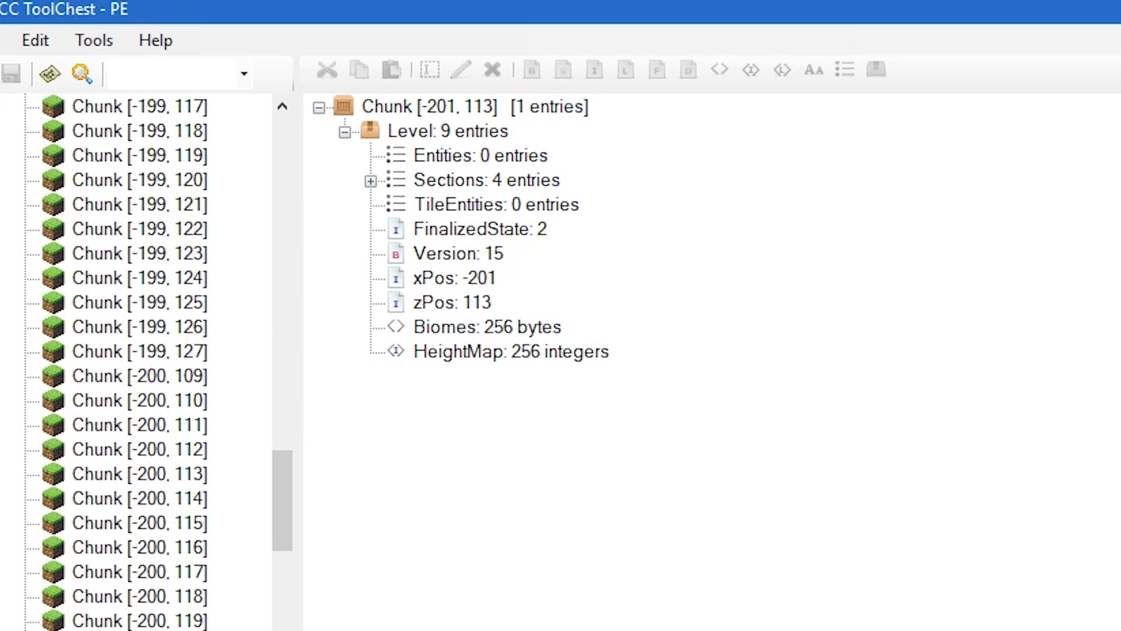
Check the chunks following [-201, 113] up to Chunk [-201, 125] for PendingTicks data.
key(Down)
key(Down)
key(Down)
key(Down)
key(Down)
key(Down)
key(Down)
key(Down)
key(Down)
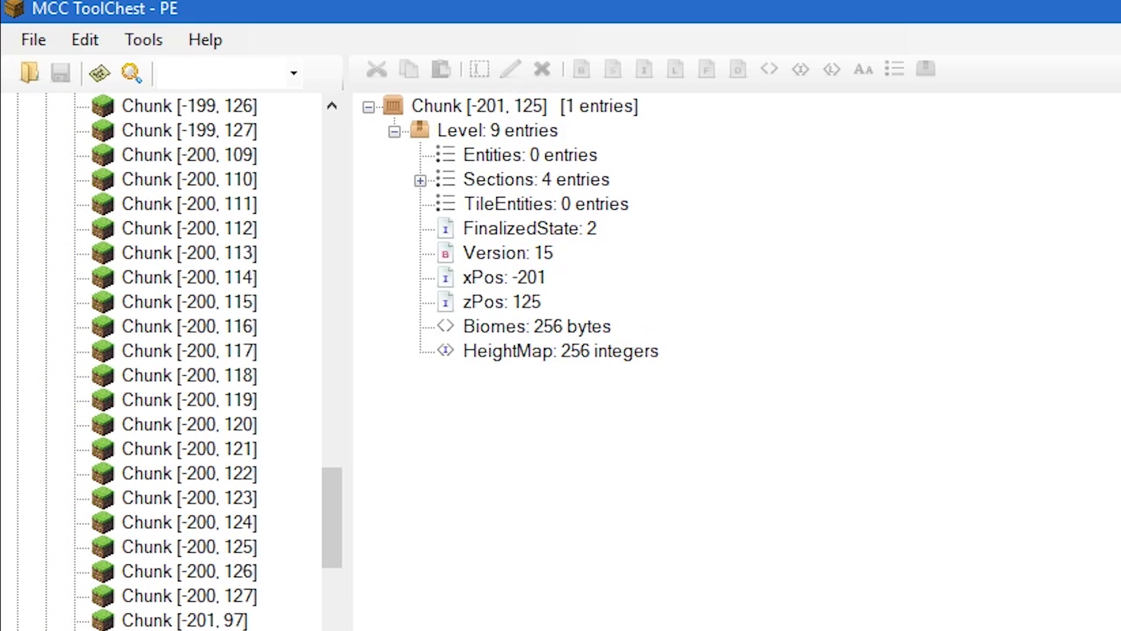
Open Chunk [-200, 115], expand its PendingTicks and tickList to examine the entries, and collapse them again.
scroll(161, 362, up, 3)
click(202, 596)
click(219, 521)
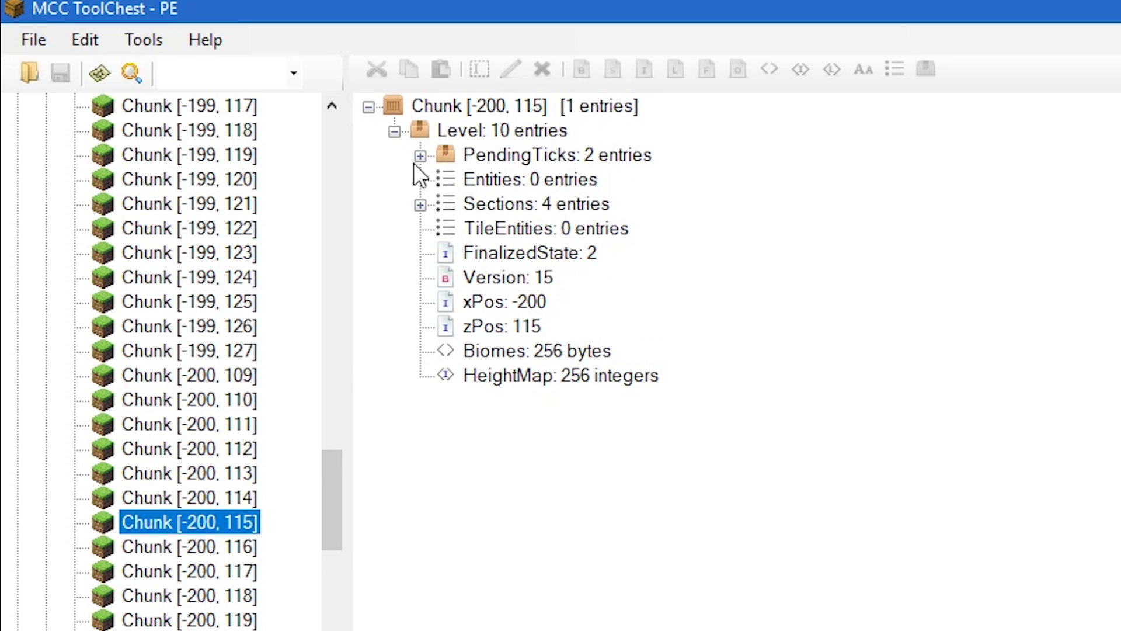
click(421, 156)
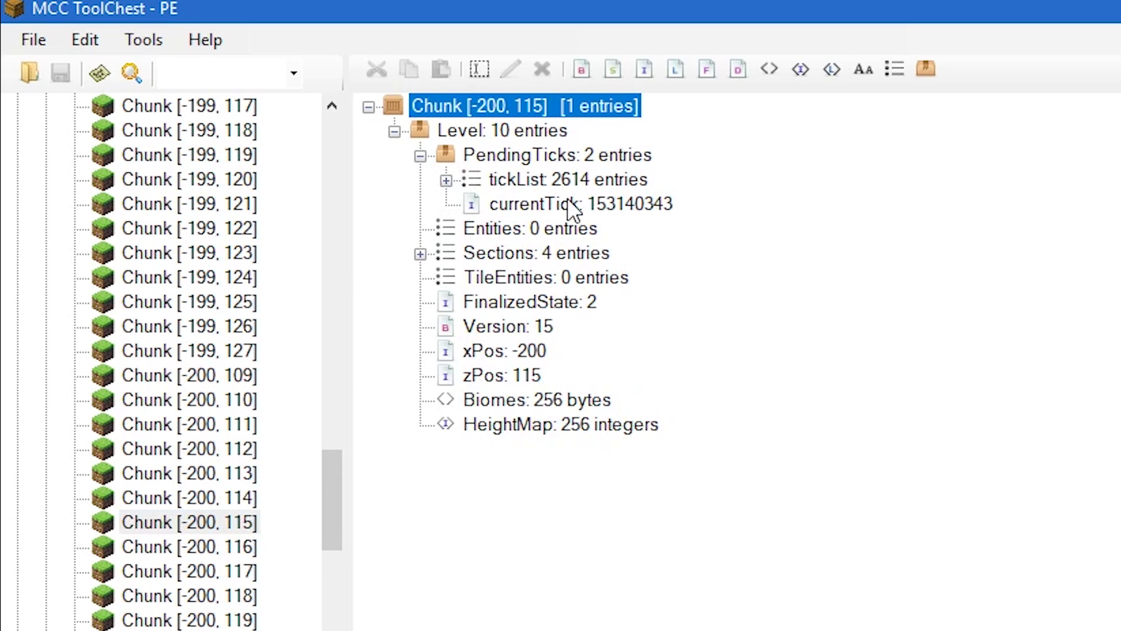
click(570, 180)
click(446, 180)
scroll(463, 293, up, 1)
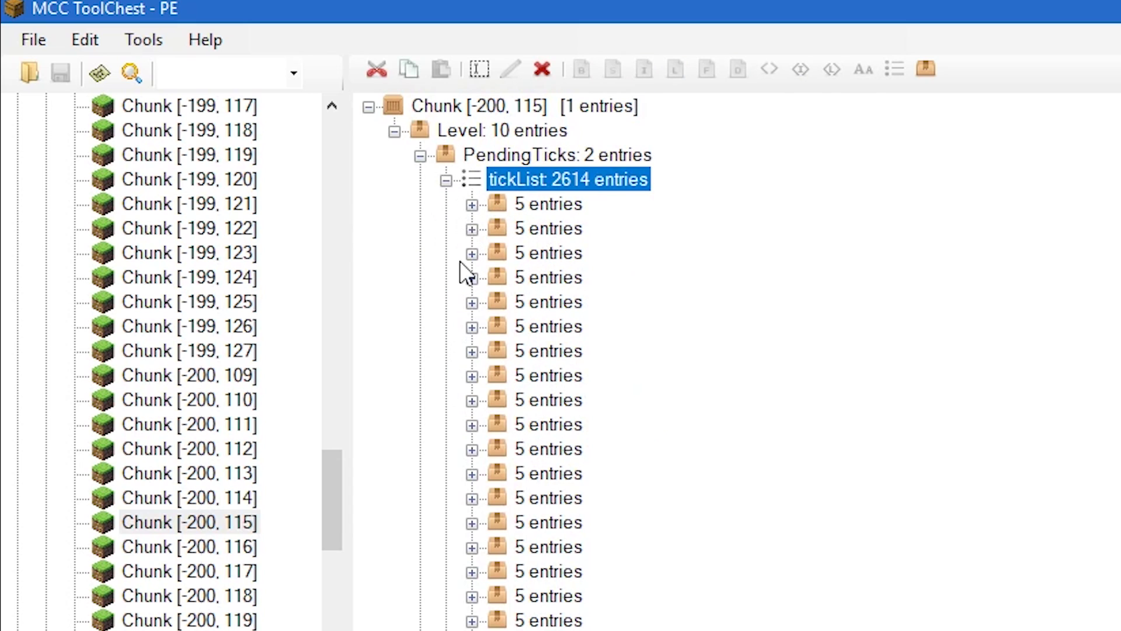
click(421, 156)
Examine the PendingTicks of Chunk [-200, 114] and check its neighbouring chunks for comparison.
click(212, 496)
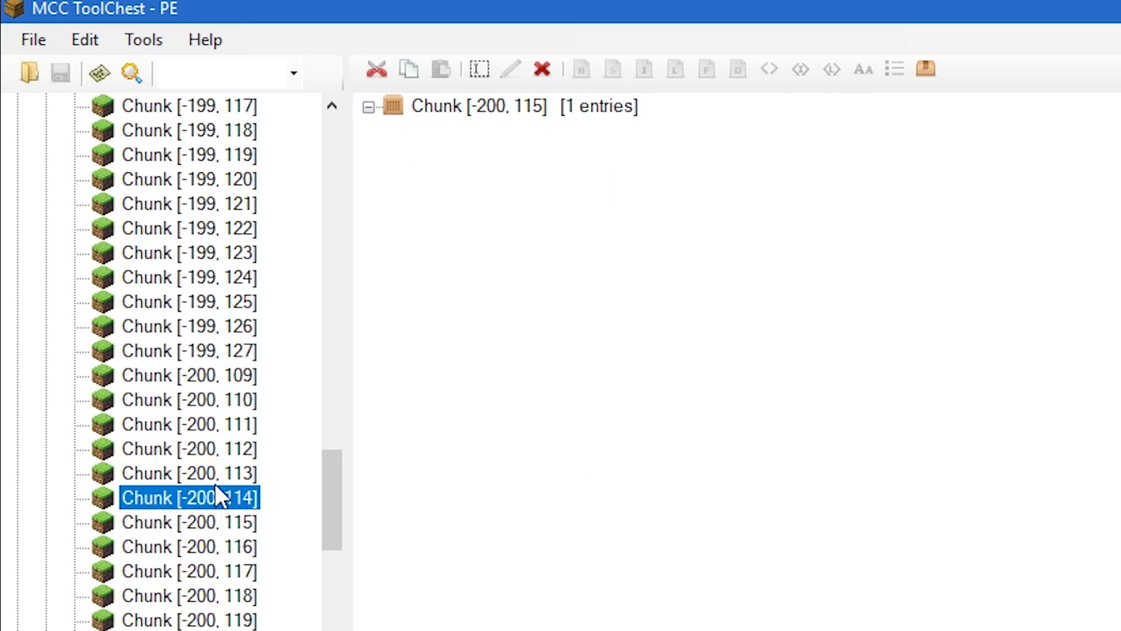
click(421, 156)
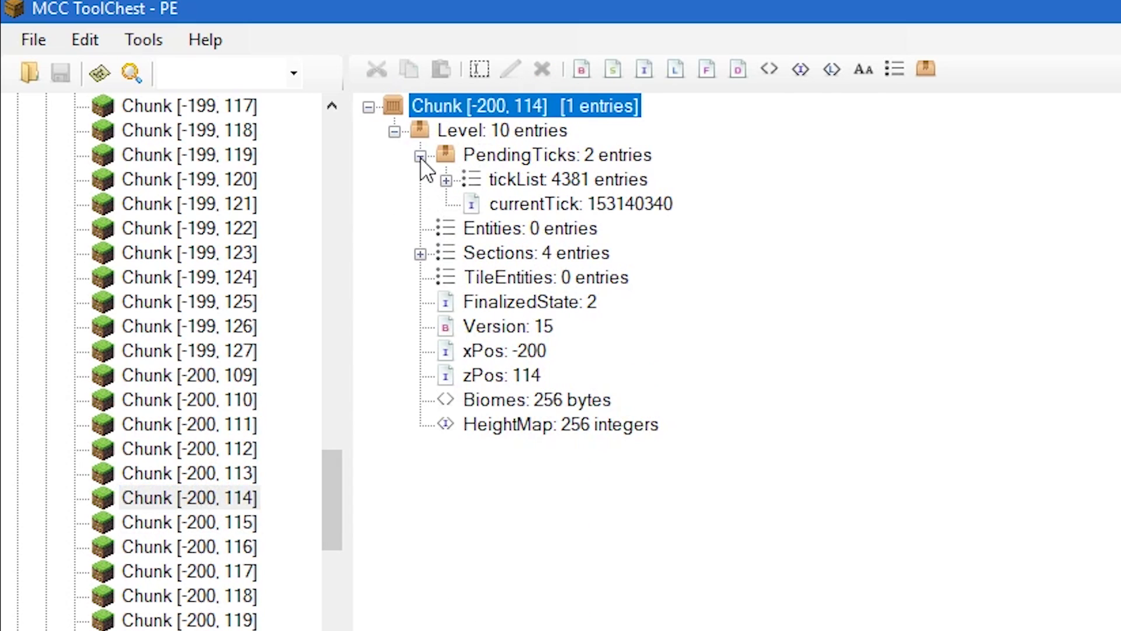
click(198, 547)
click(228, 497)
key(Up)
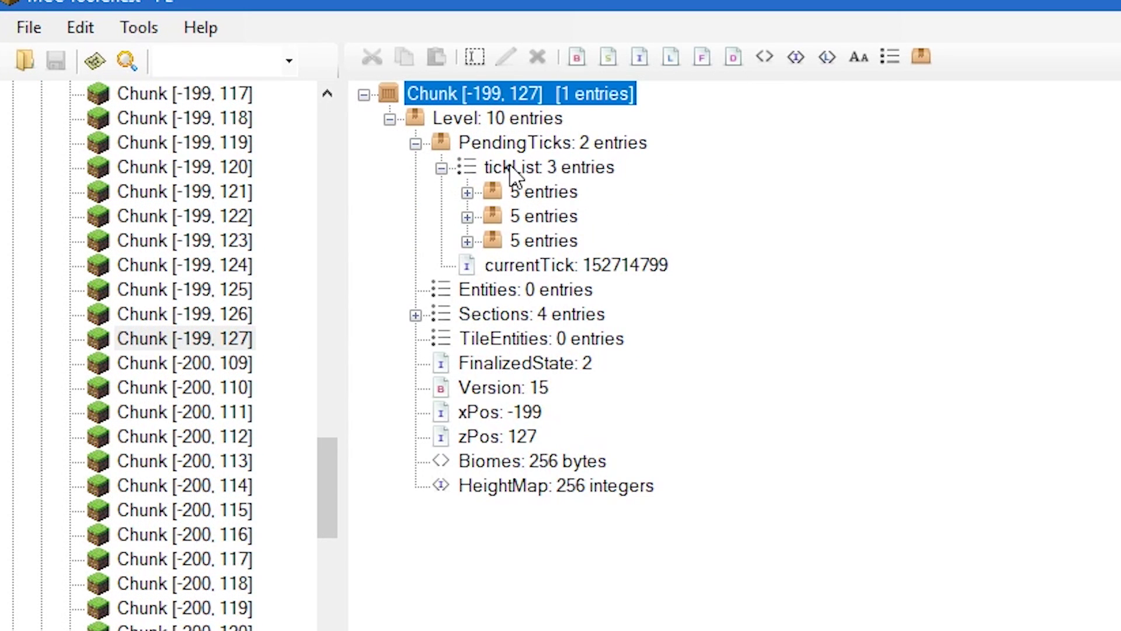
Expand every tickList entry of Chunk [-199, 127] with its blockState, and compare their block names, times and positions.
click(509, 167)
click(467, 193)
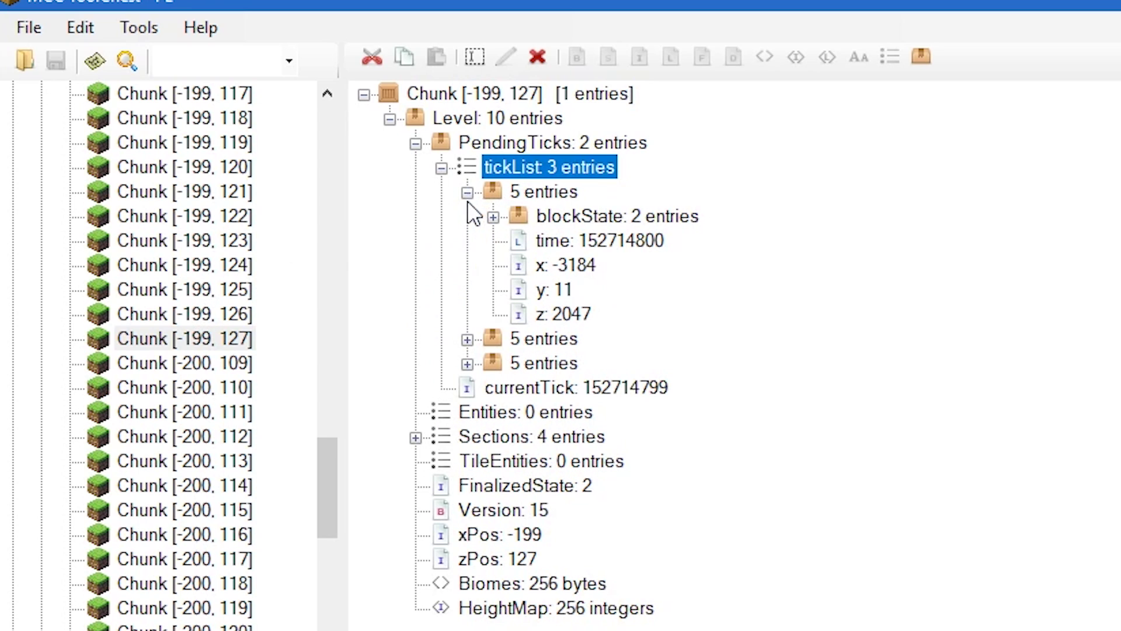
click(492, 218)
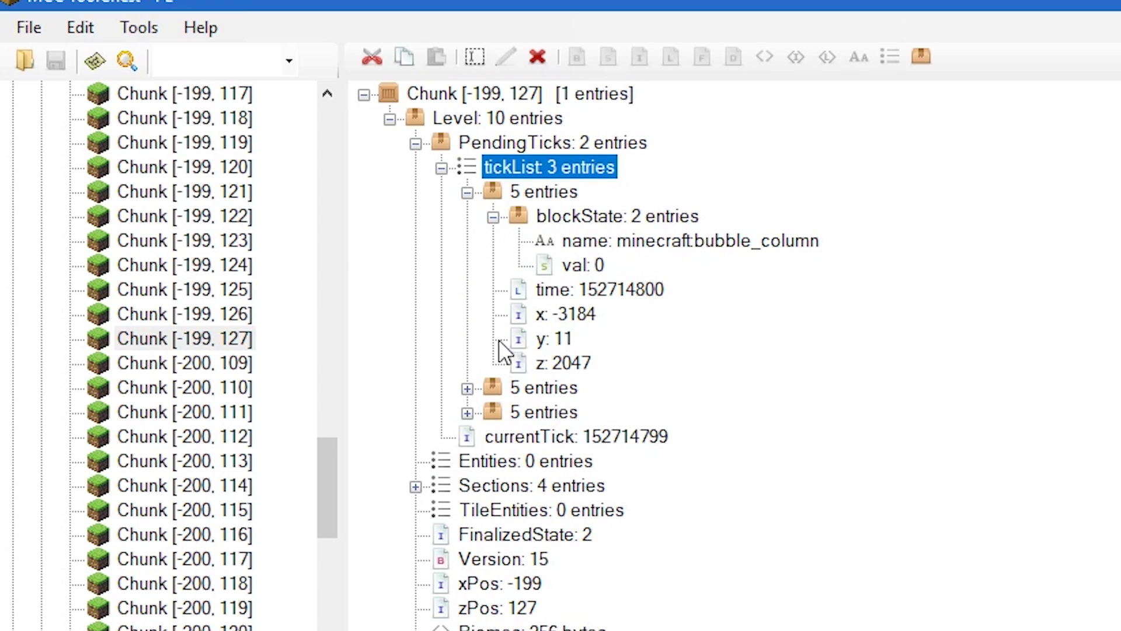
click(467, 389)
click(493, 413)
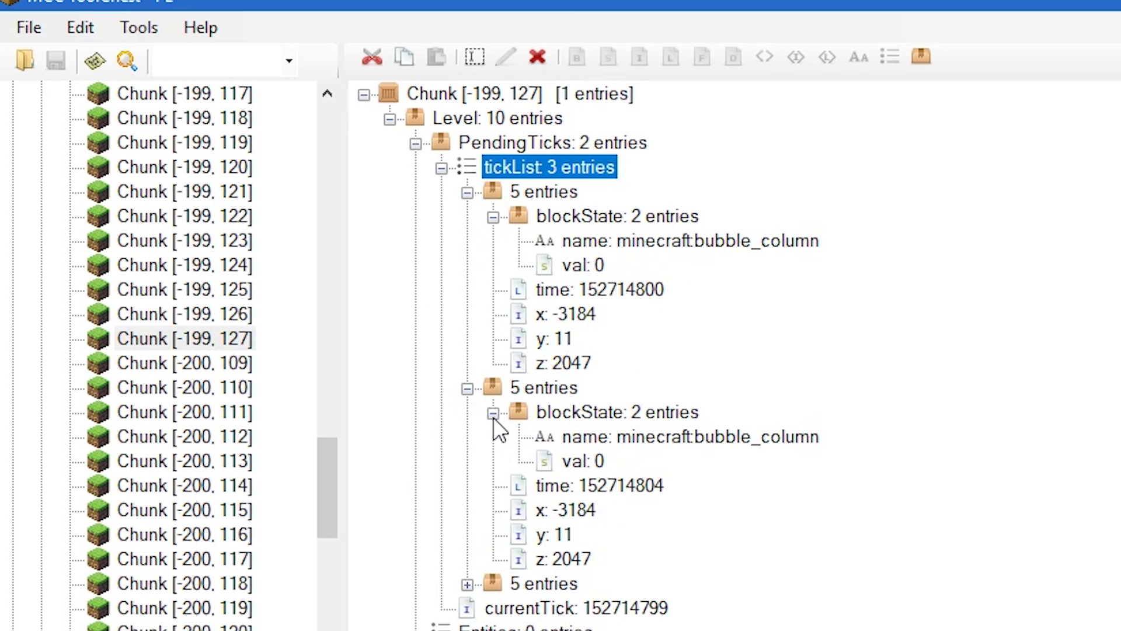
click(723, 441)
click(466, 584)
click(493, 609)
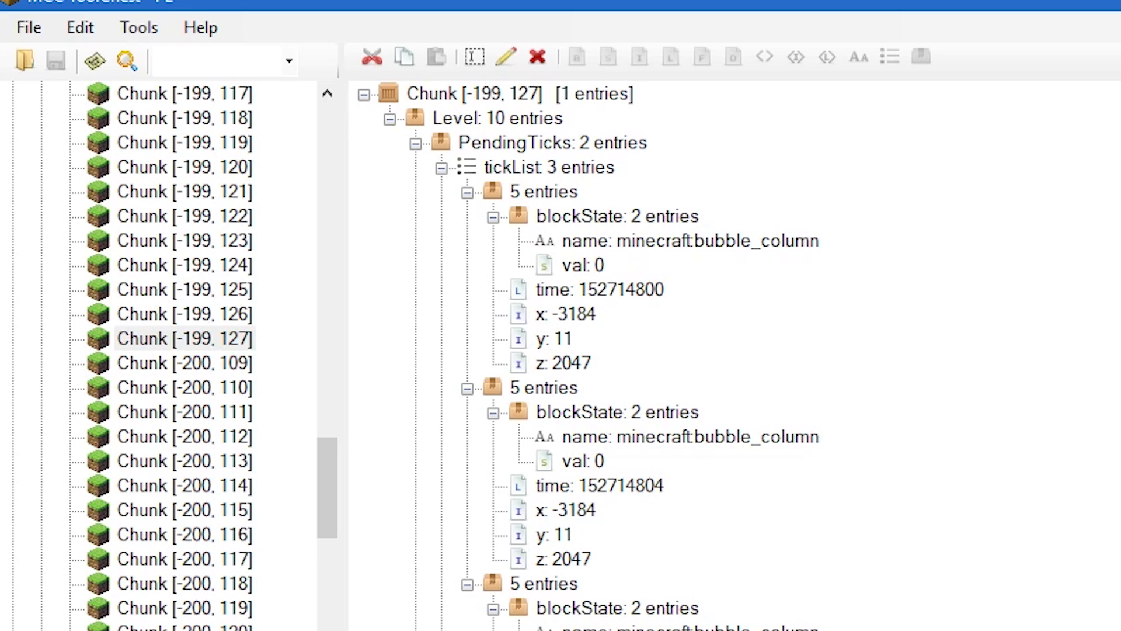
Check Chunk [-200, 109] for pending ticks, and return to Chunk [-201, 117] and expand its PendingTicks and tickList.
click(209, 362)
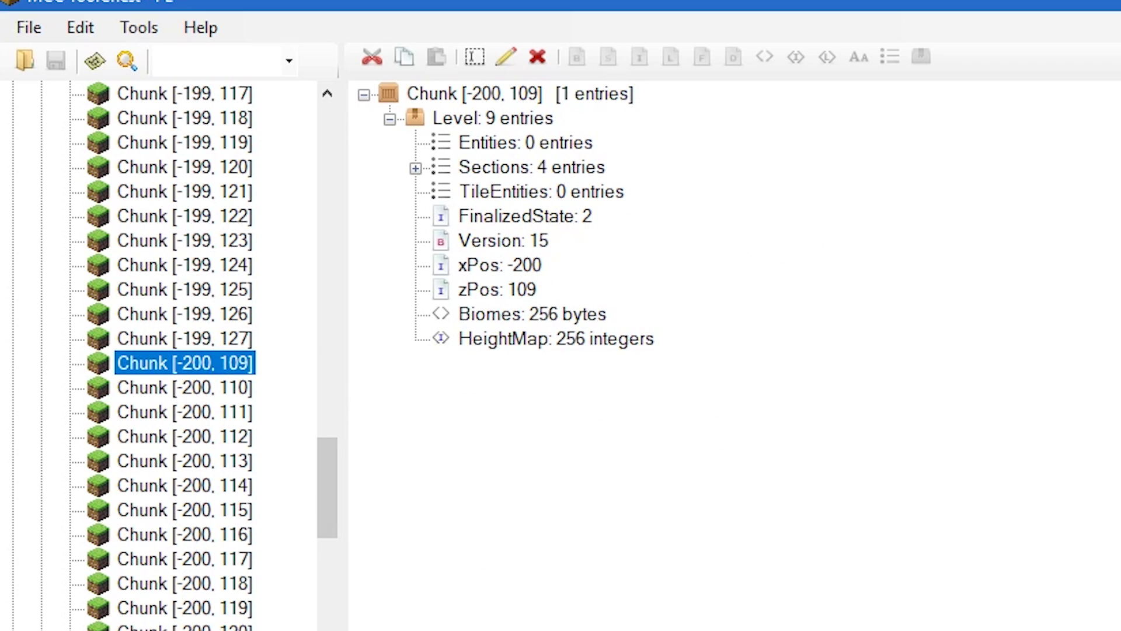
click(416, 235)
key(Delete)
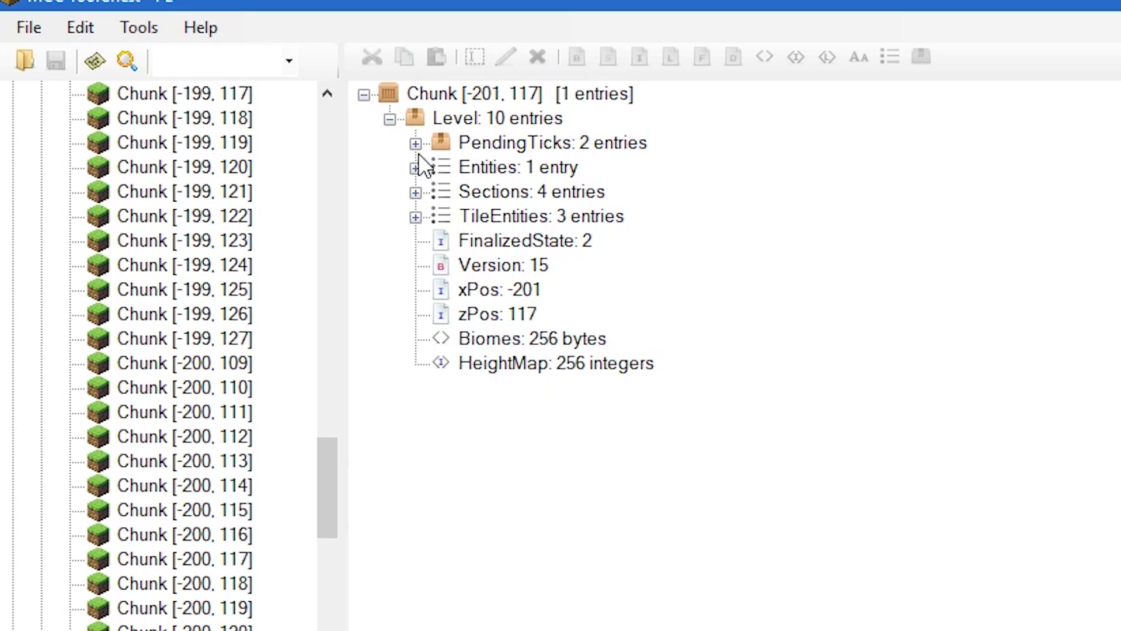
click(415, 143)
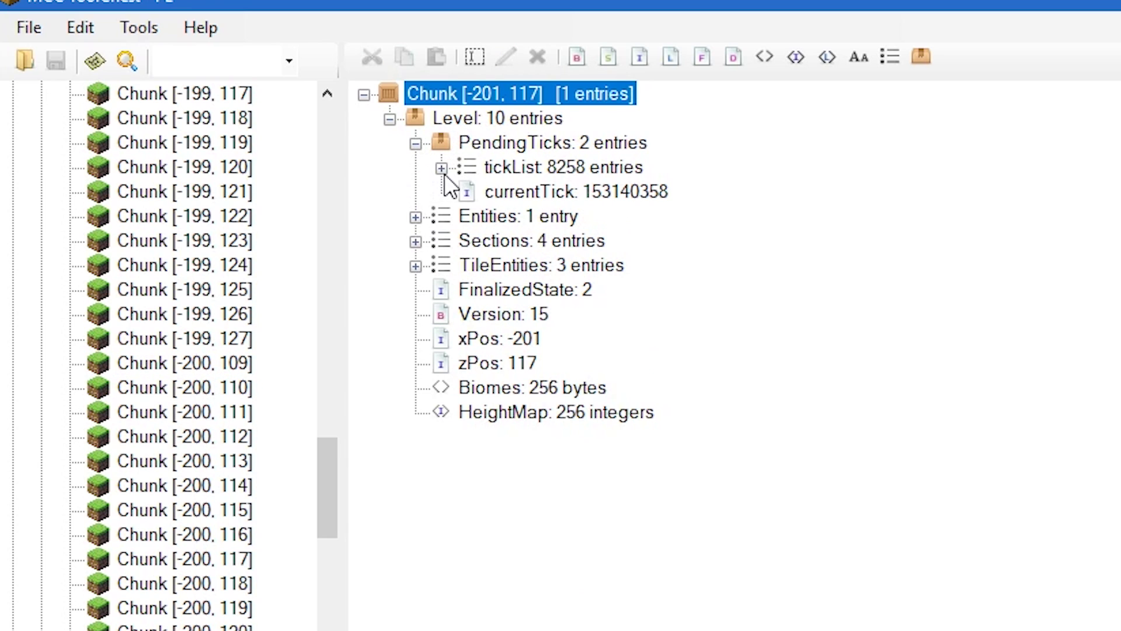
click(442, 170)
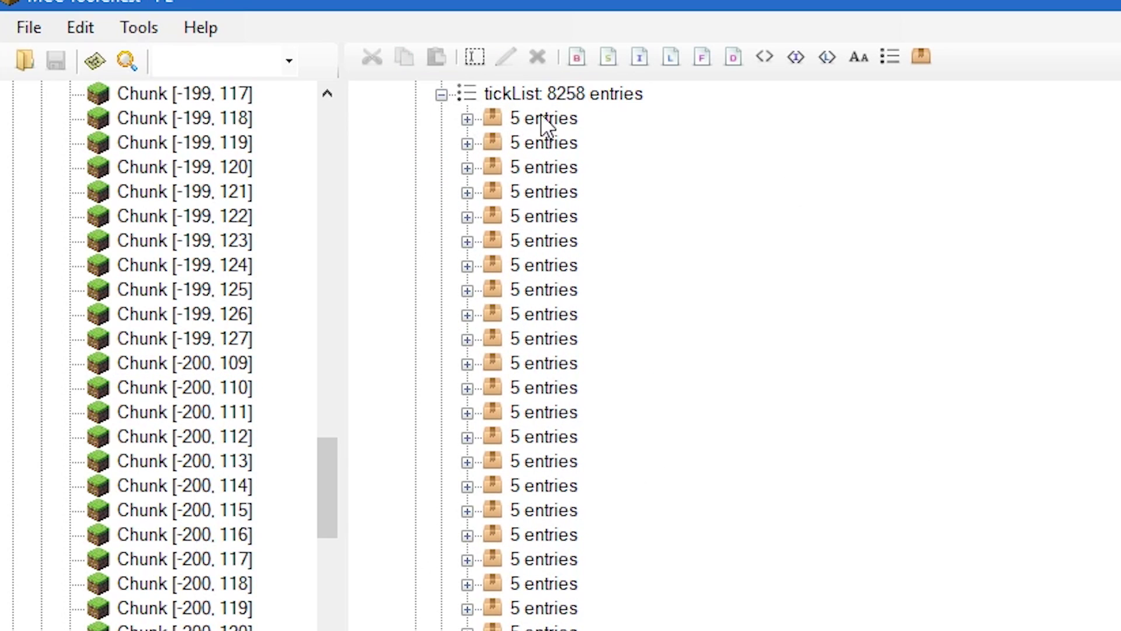
scroll(546, 125, up, 1)
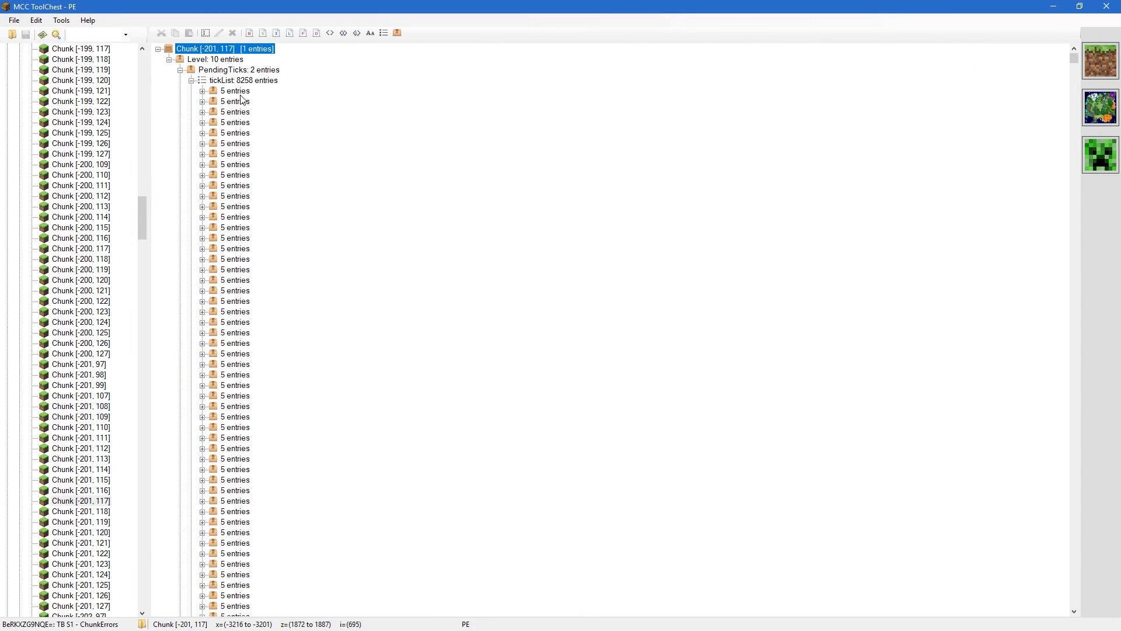
Select all entries of Chunk [-201, 117]'s tickList from first to last, and go back to the tickList heading.
click(240, 93)
drag(1075, 60, 1076, 117)
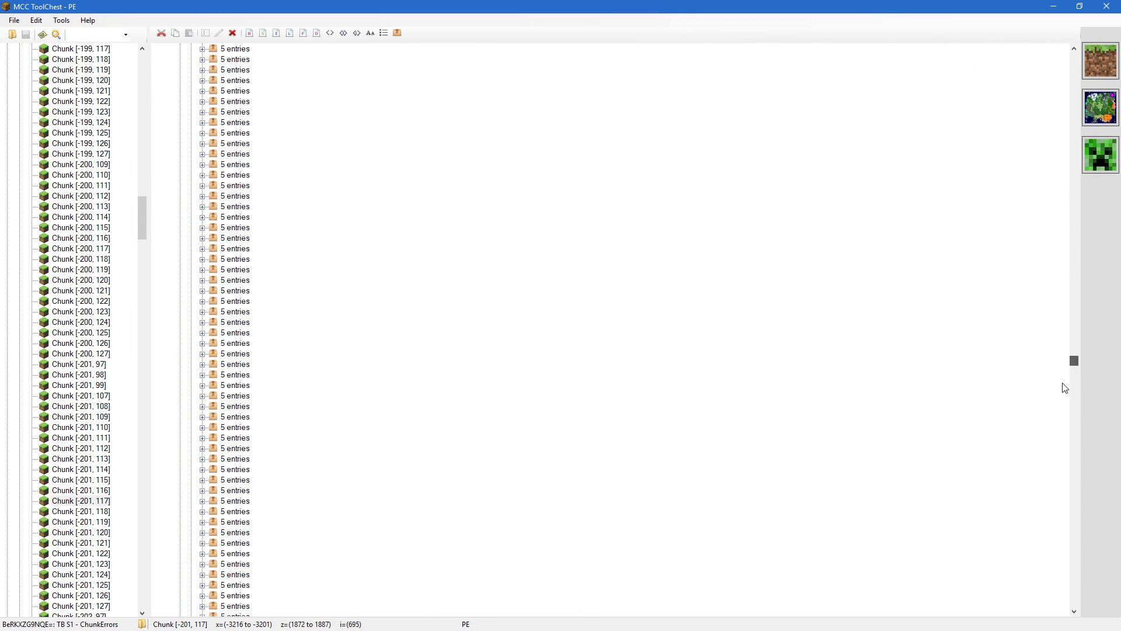
drag(1074, 376, 1074, 608)
shift+click(223, 501)
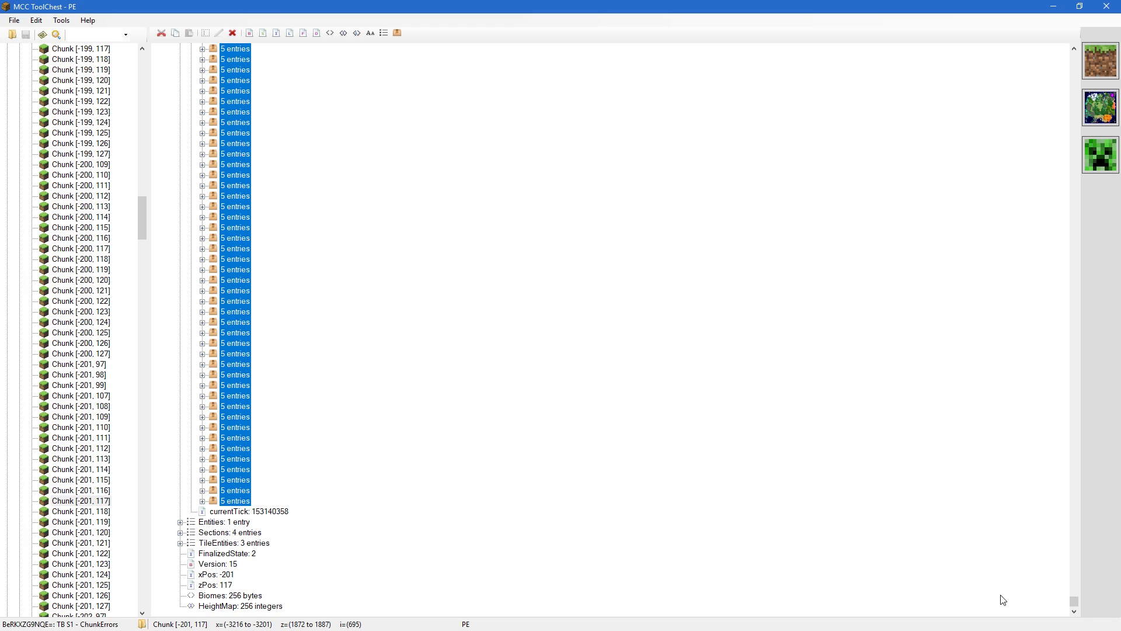
drag(1077, 594, 1095, 46)
click(239, 80)
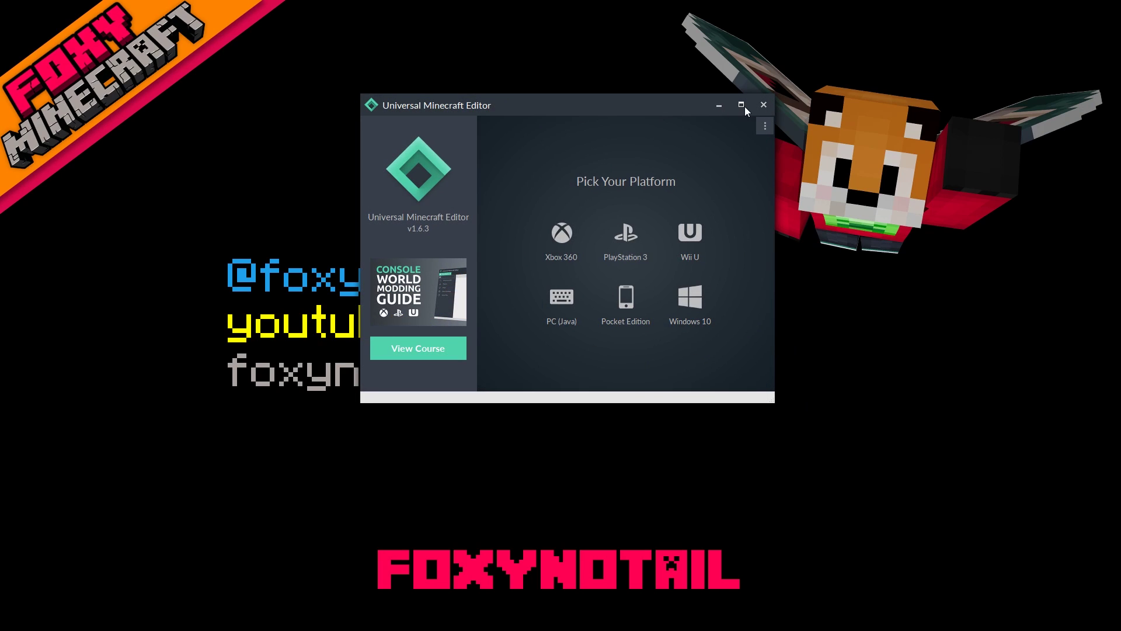
Switch to Universal Minecraft Editor, maximize it, and open the Windows 10 world TB S1 - ChunkErrors.
click(745, 107)
click(682, 366)
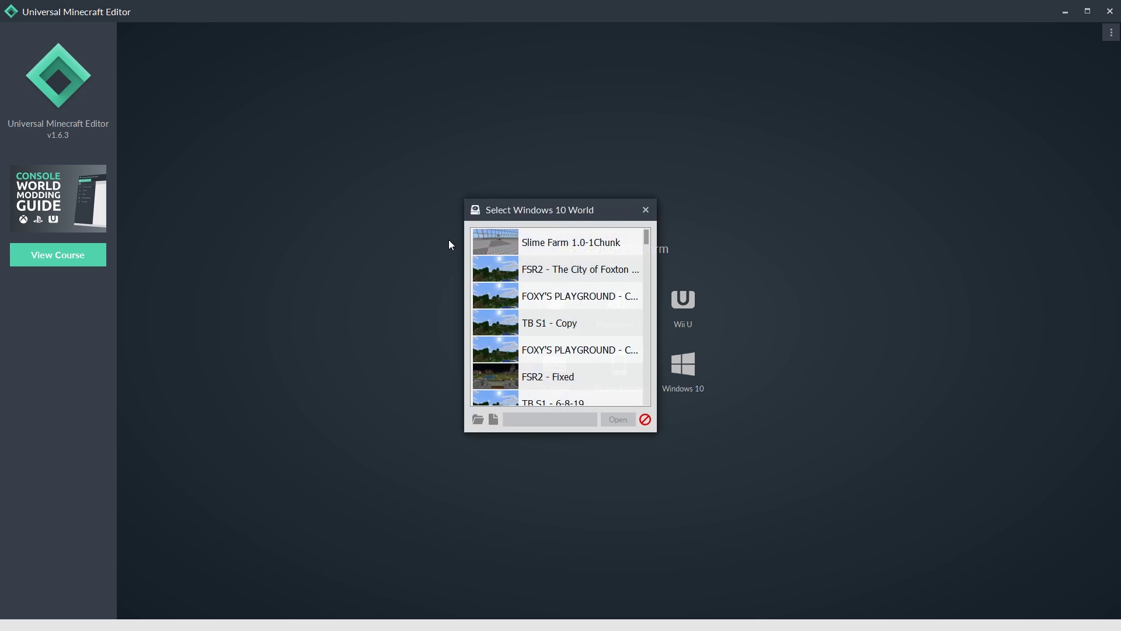
scroll(607, 336, down, 10)
double_click(603, 337)
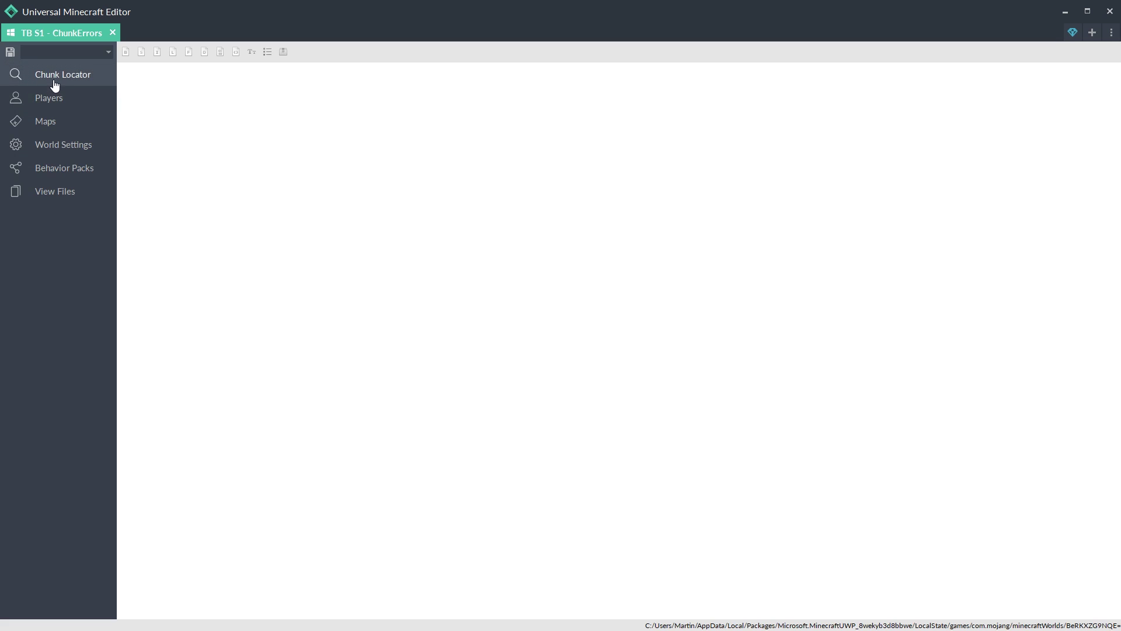
Using the Chunk Locator map, select the chunk at X -3201, Z 1872 (chunk -201, 117) and open it.
click(55, 84)
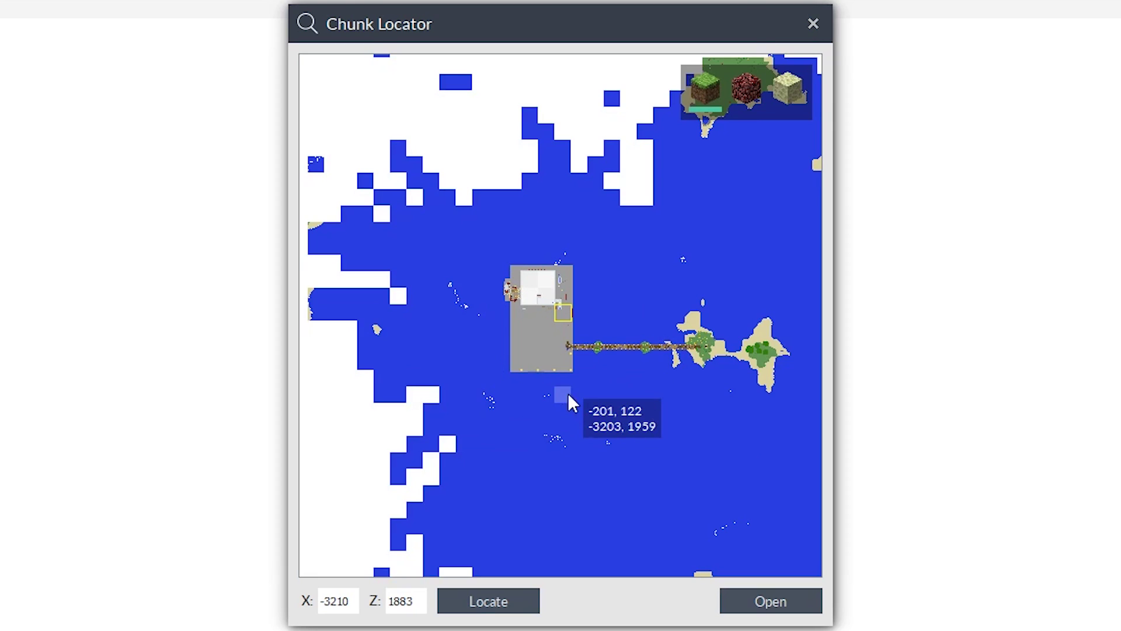
scroll(559, 321, up, 2)
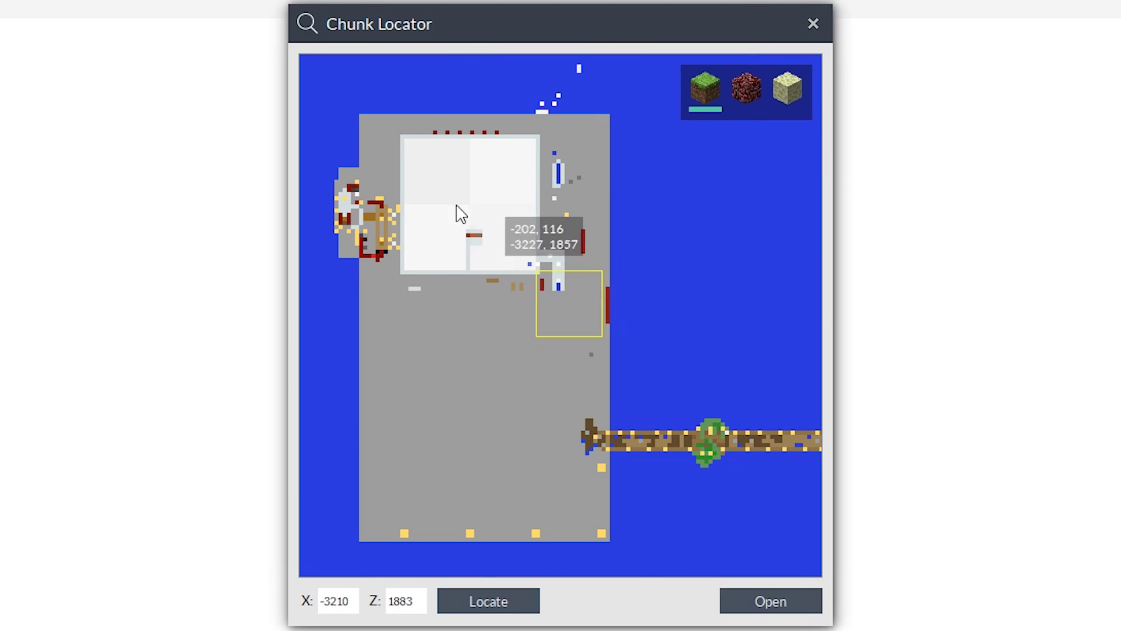
click(591, 309)
click(572, 257)
click(574, 299)
click(634, 299)
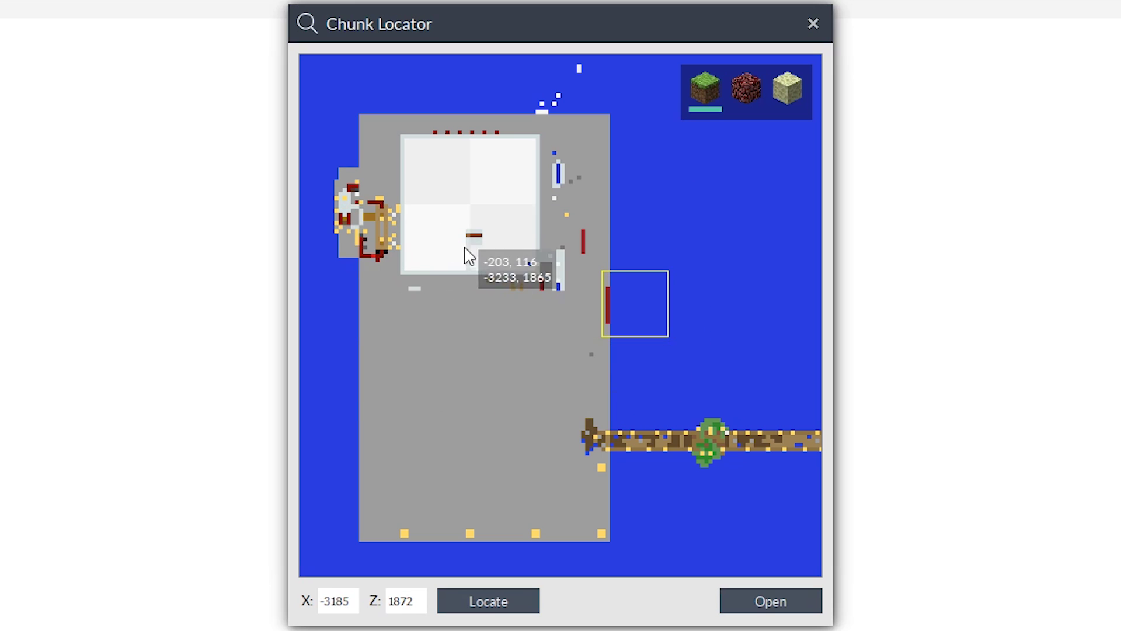
click(565, 362)
click(578, 164)
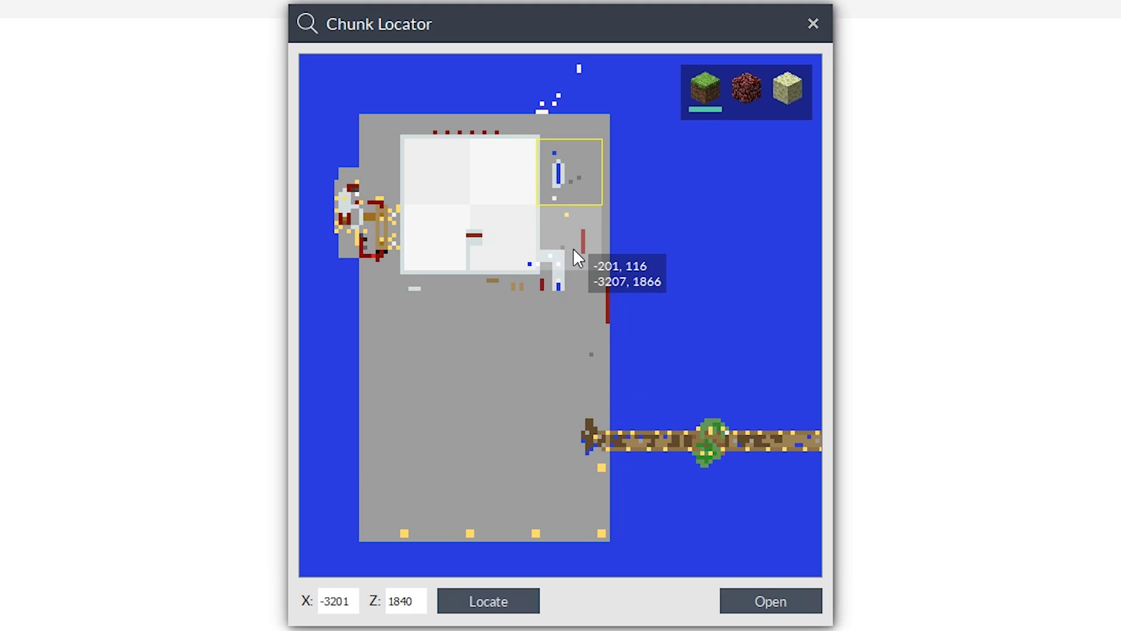
click(564, 295)
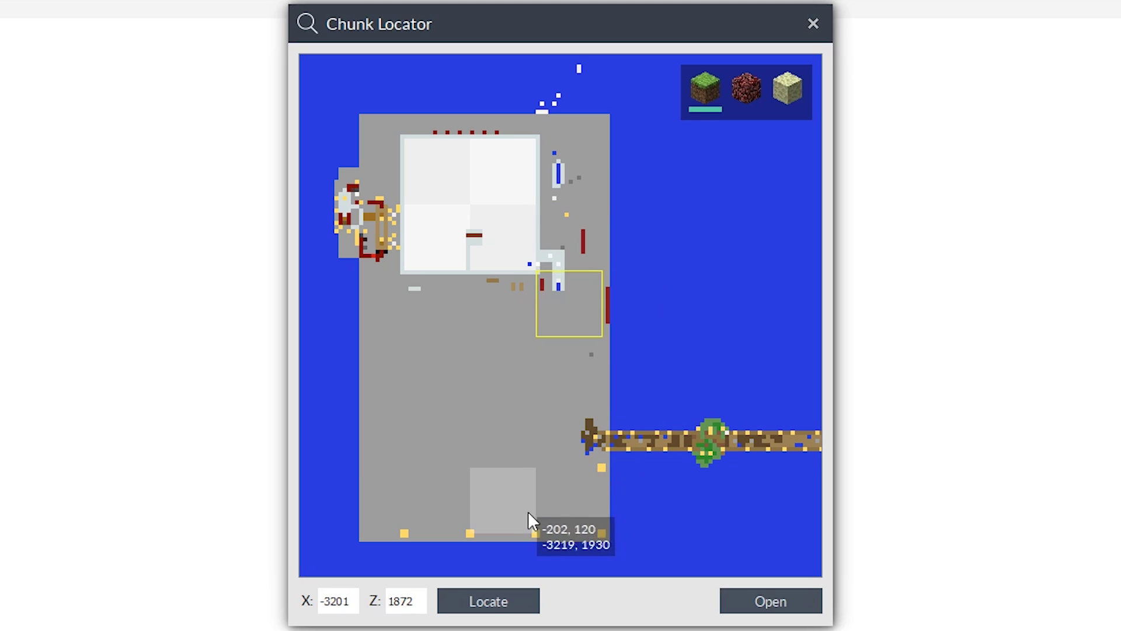
click(770, 601)
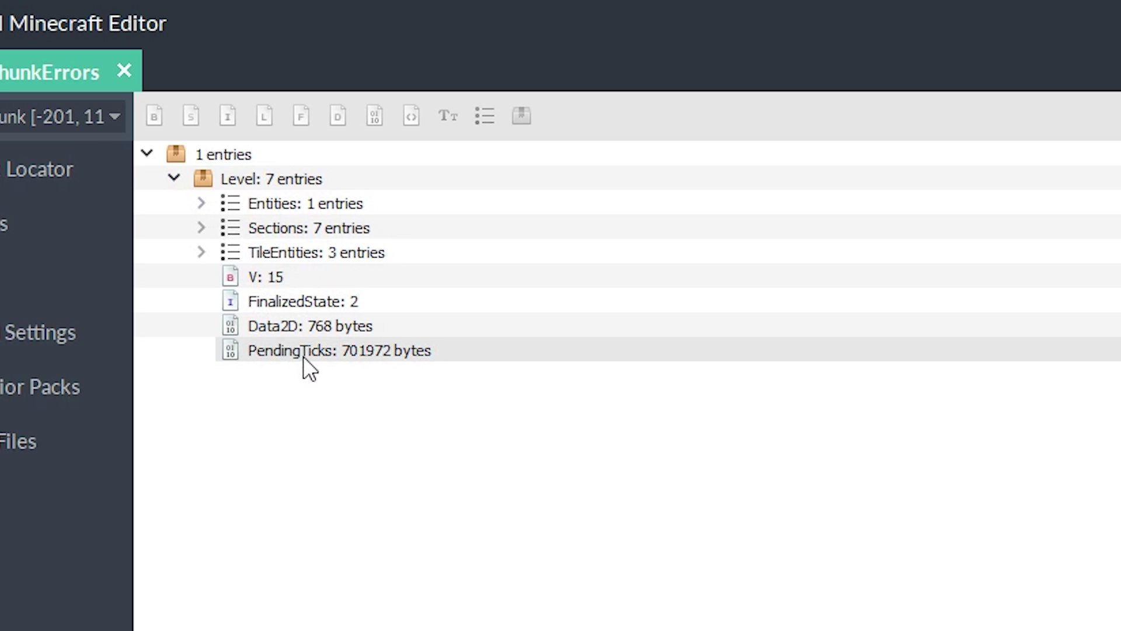
View the chunk's PendingTicks bytes in the Hex Editor, close it, and delete the PendingTicks entry.
click(191, 155)
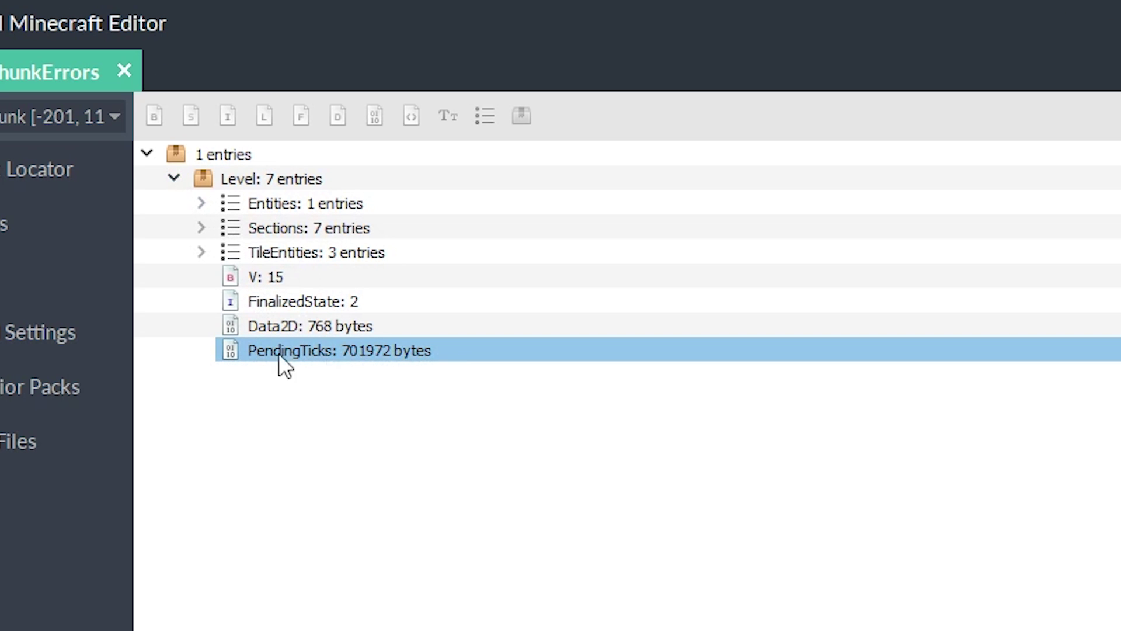
double_click(341, 353)
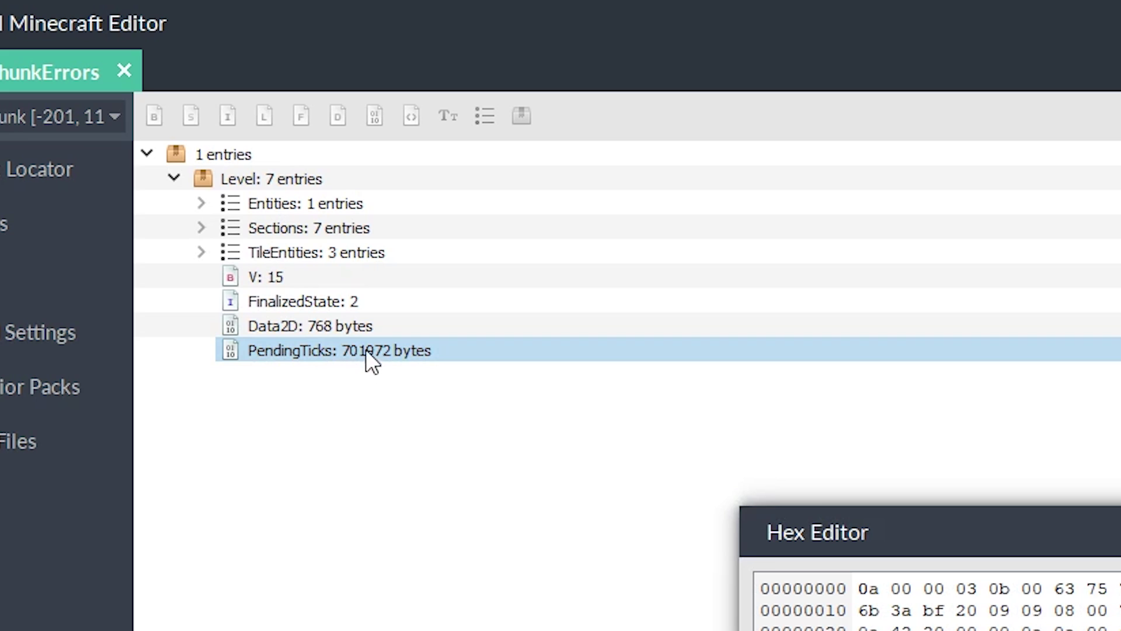
key(Escape)
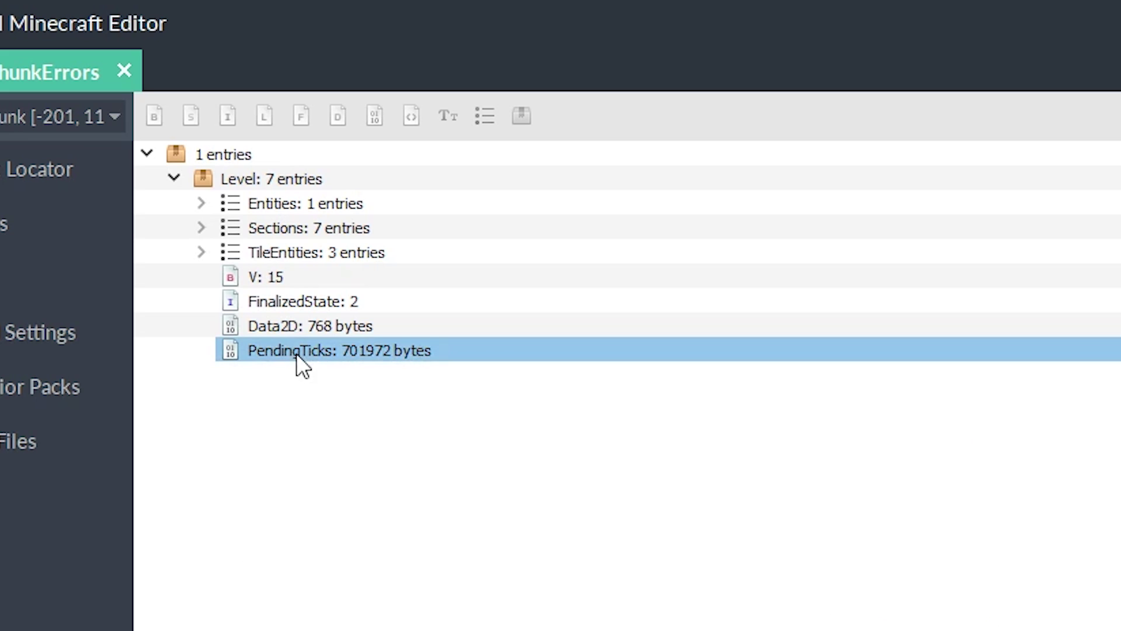
right_click(299, 352)
click(371, 398)
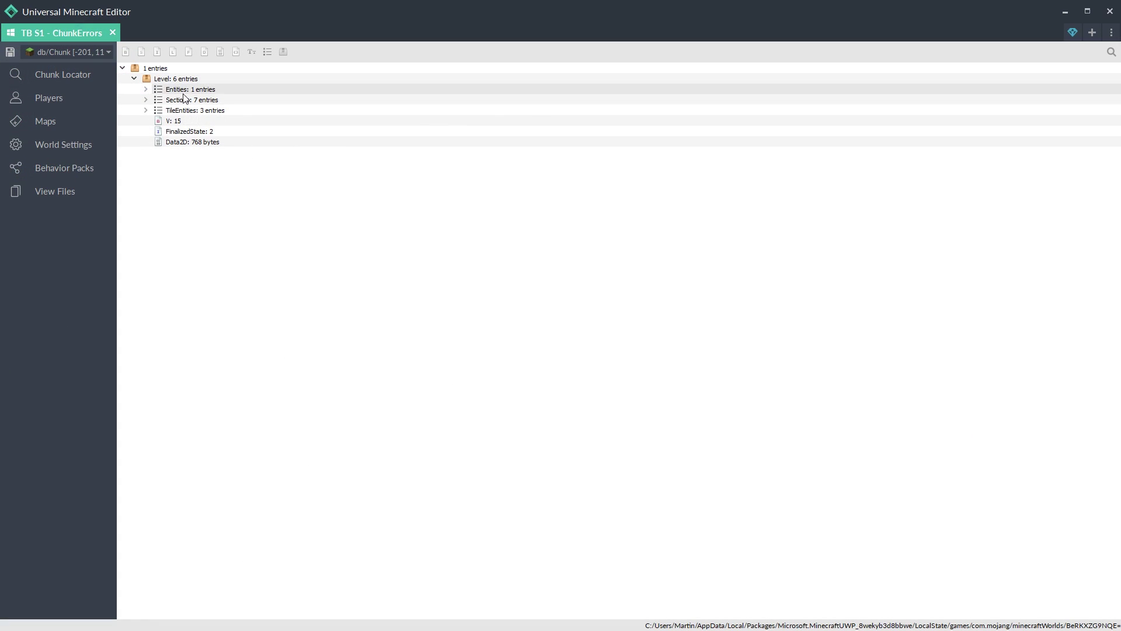
Open the adjacent chunk -201, 116 through the Chunk Locator and delete its PendingTicks entry.
click(56, 77)
click(569, 272)
click(678, 482)
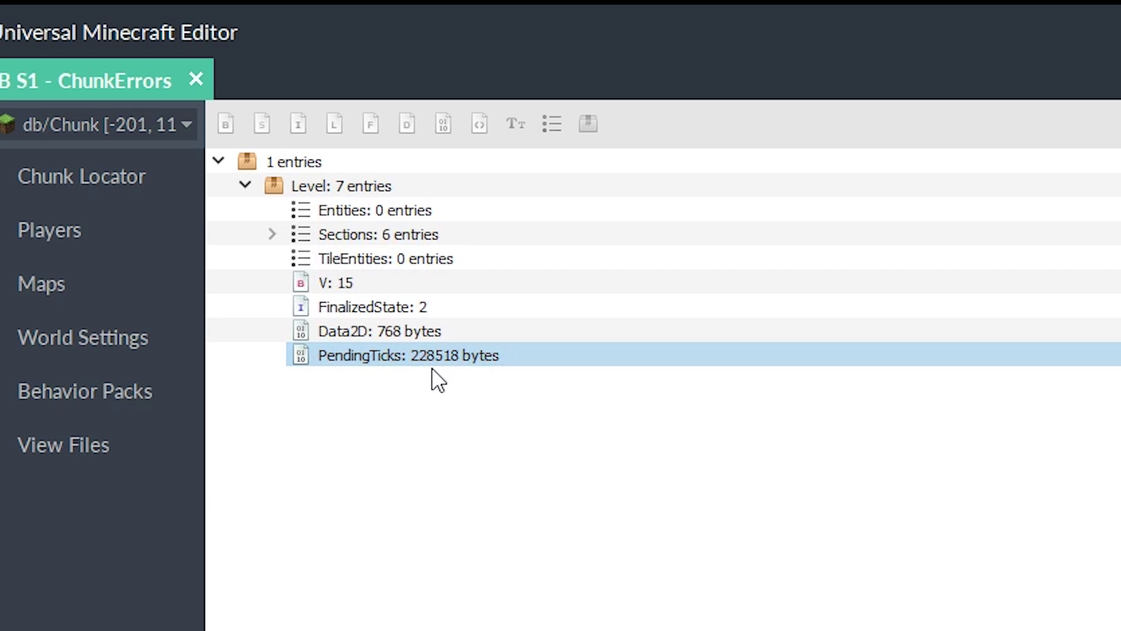
right_click(438, 357)
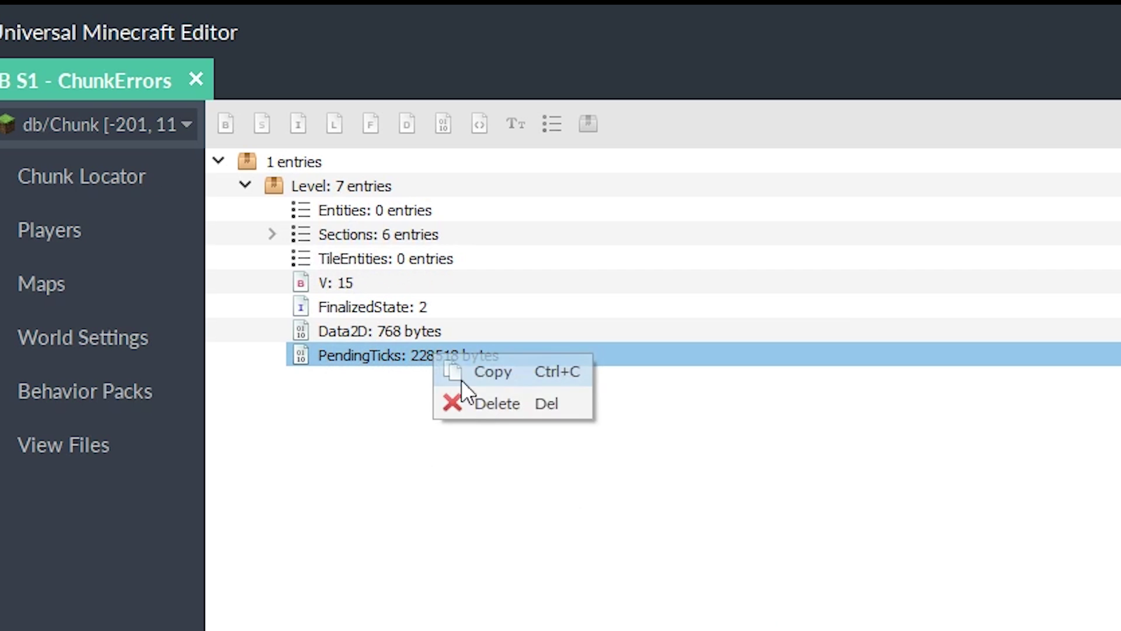
click(492, 399)
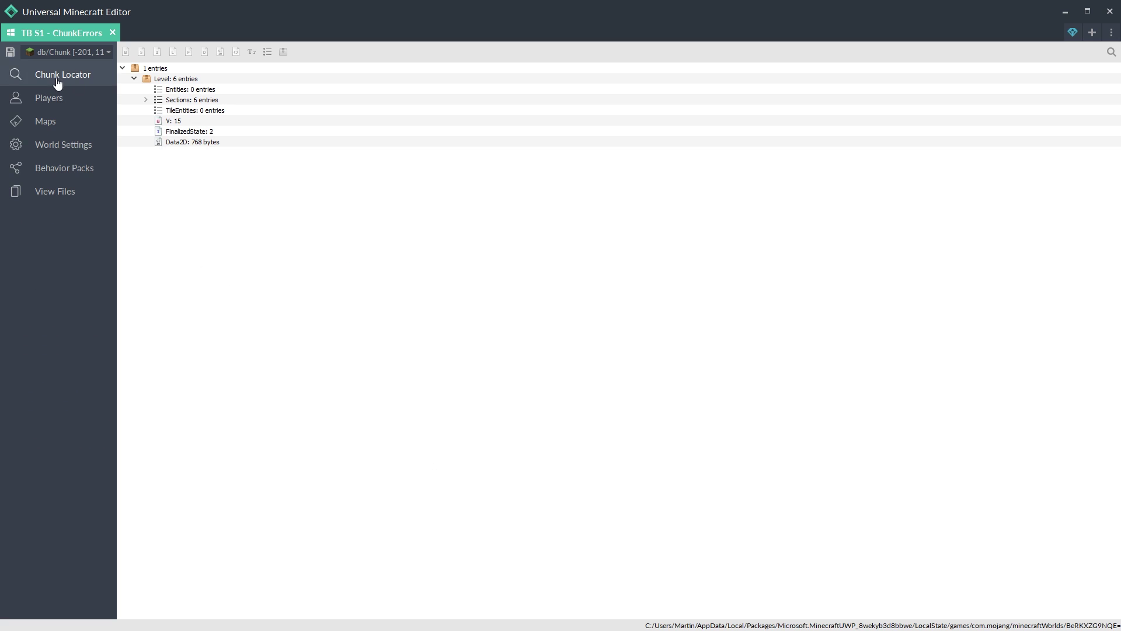
Open chunk -201, 118 (X -3201, Z 1888) through the Chunk Locator and check it for a PendingTicks entry.
click(35, 178)
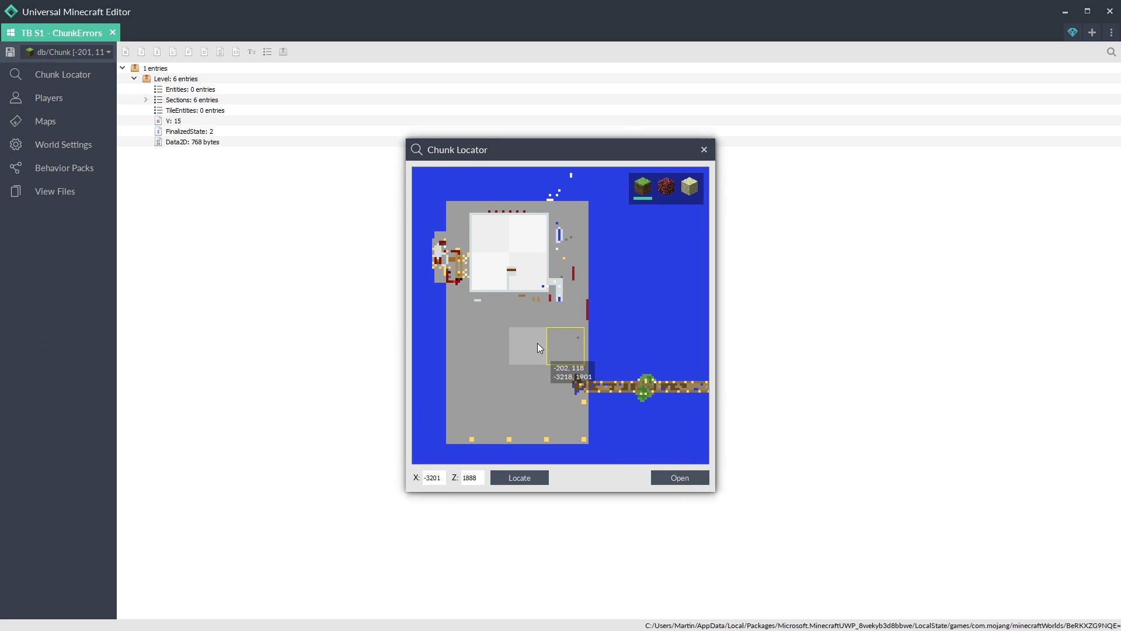
click(697, 479)
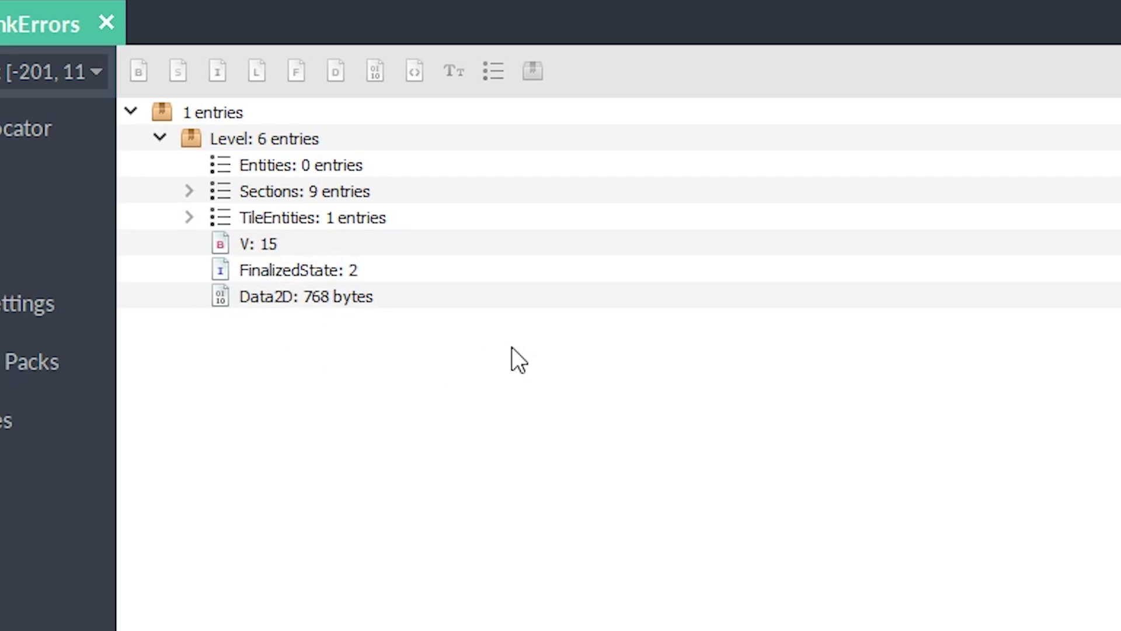
Open chunk -200, 117 through the Chunk Locator and delete its PendingTicks entry.
click(23, 131)
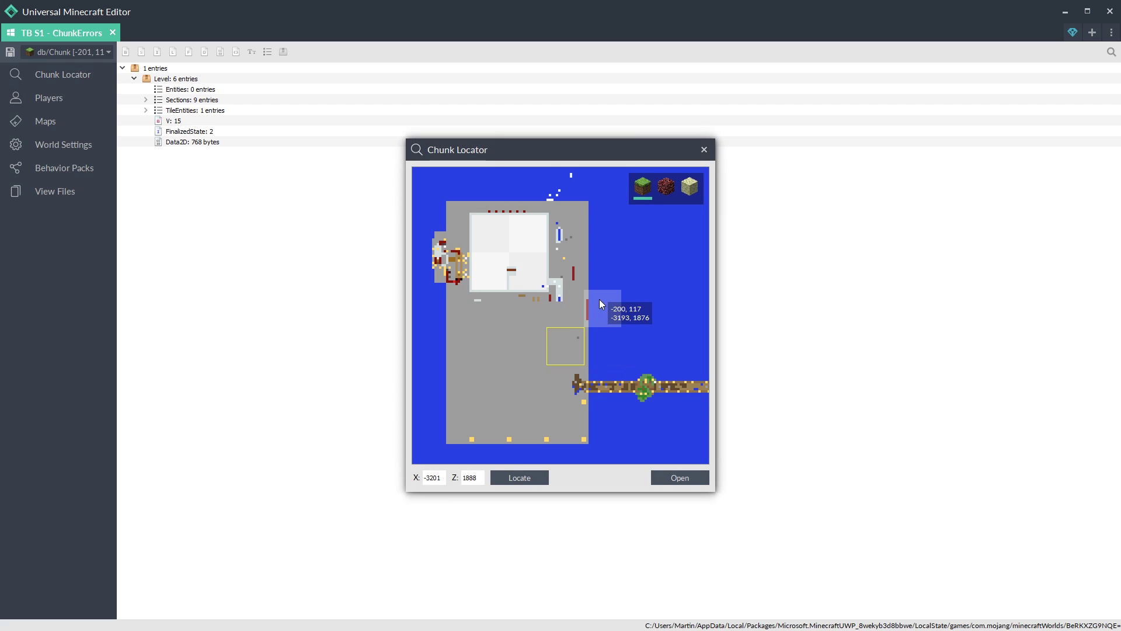
click(599, 300)
click(680, 477)
click(206, 153)
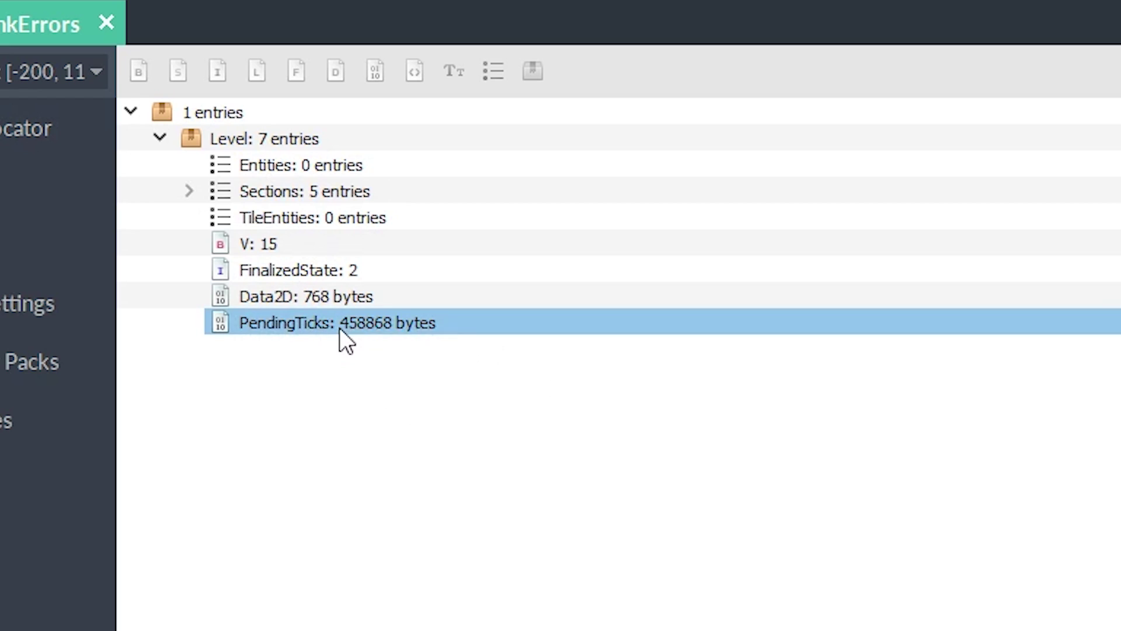
right_click(387, 331)
click(452, 393)
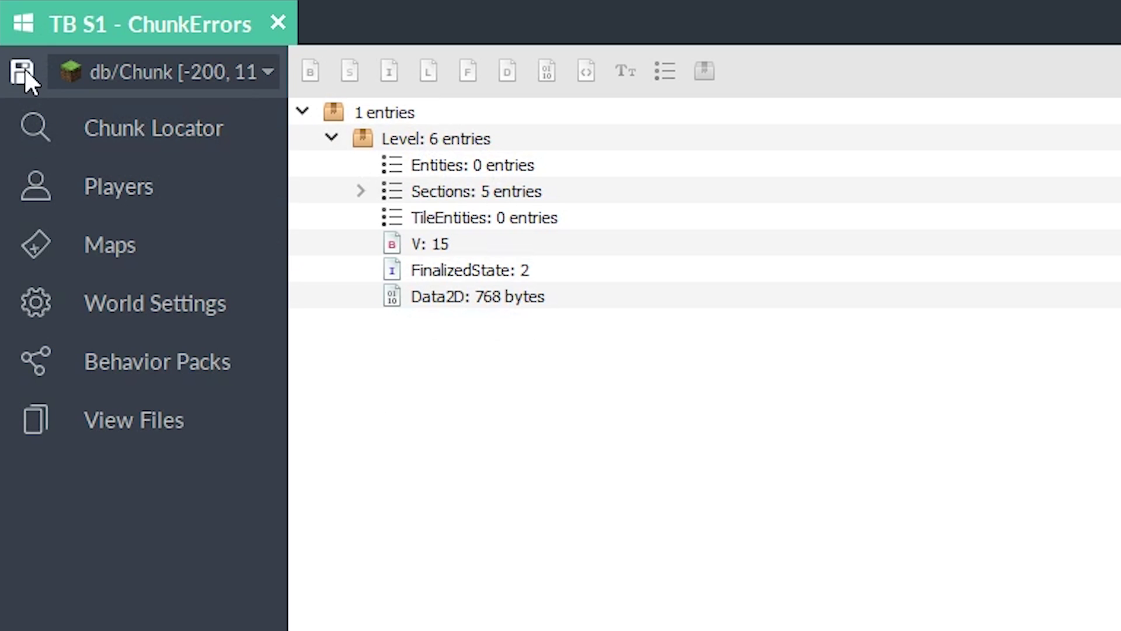
Save the edited world, switch to Minecraft, and load TB S1 - ChunkErrors.
click(22, 71)
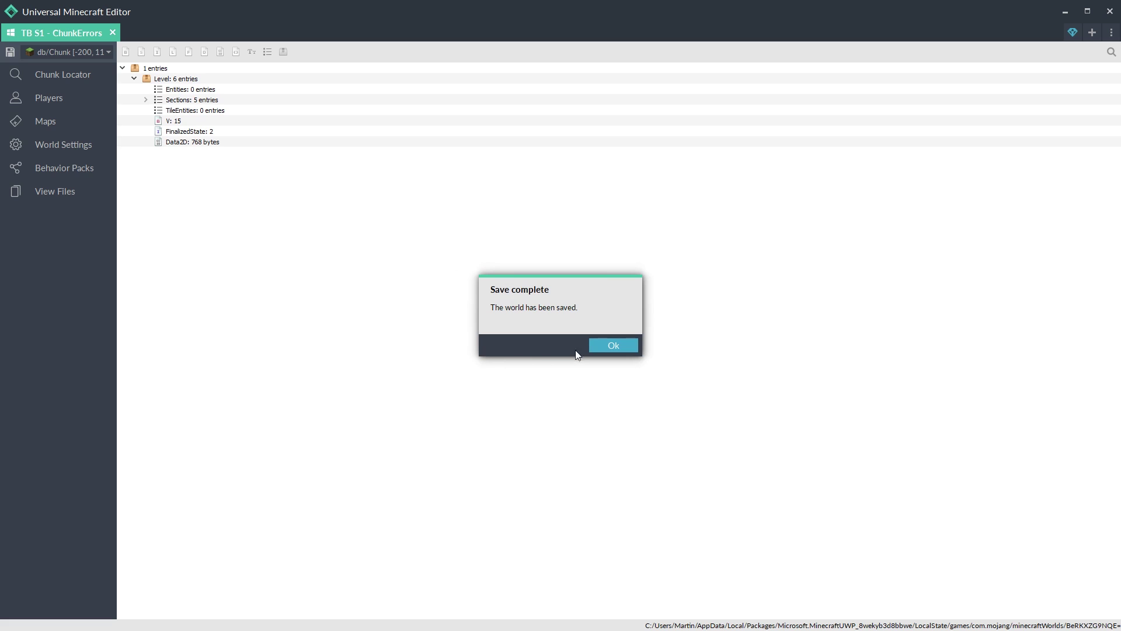
click(633, 345)
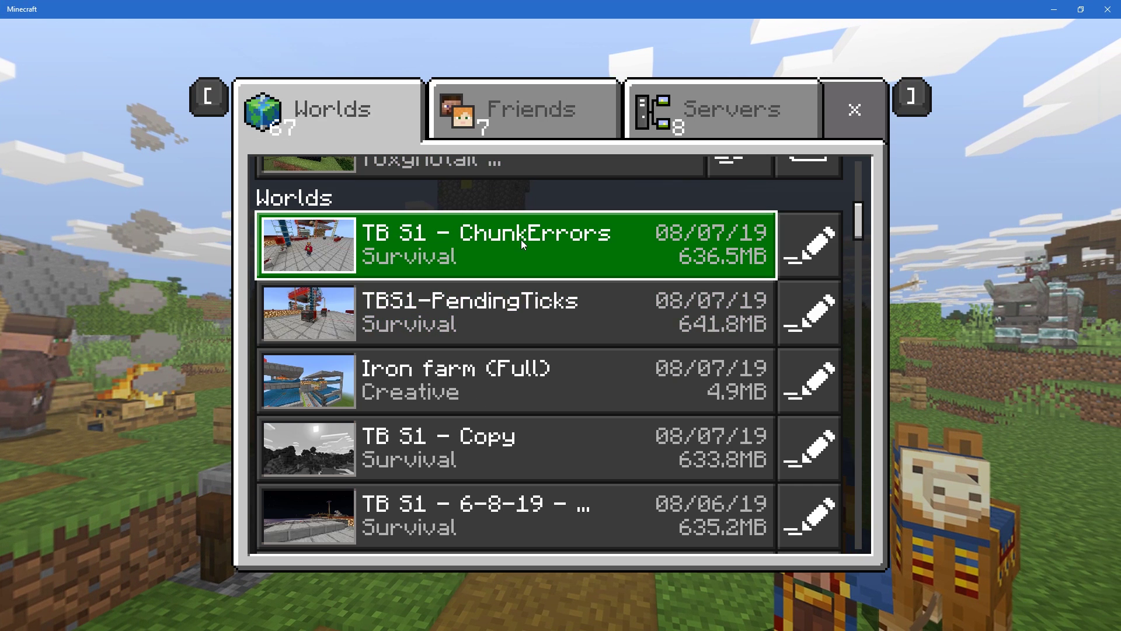
click(521, 239)
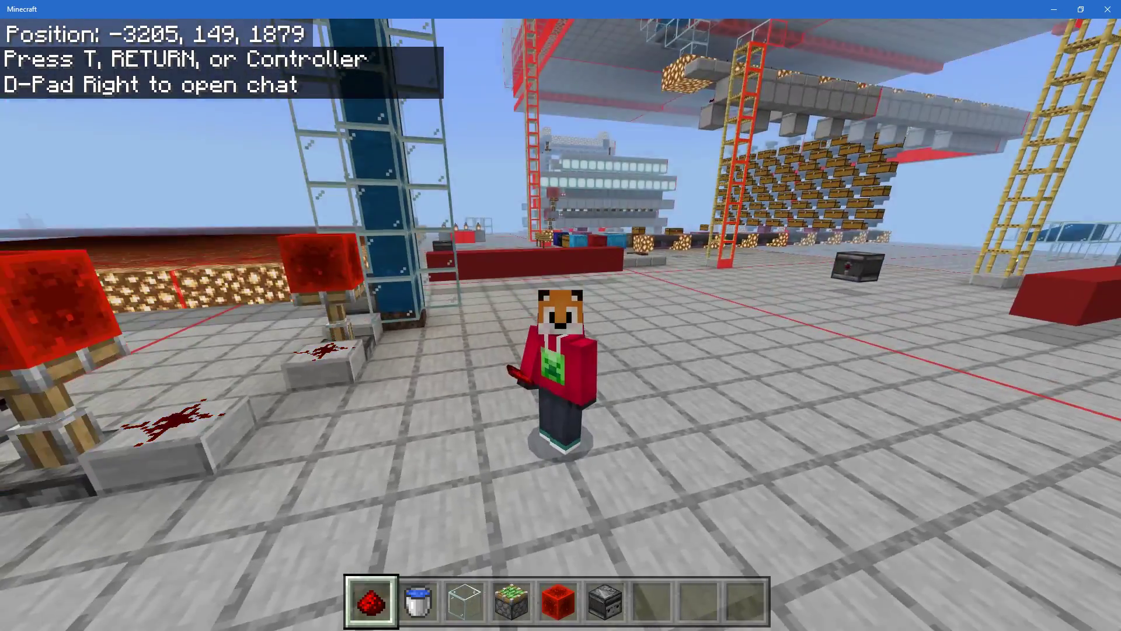
In first-person view, walk to the piston and observer contraptions around -3205, 149, 1890 and examine how they respond.
key(F5)
key(w)
key(w)
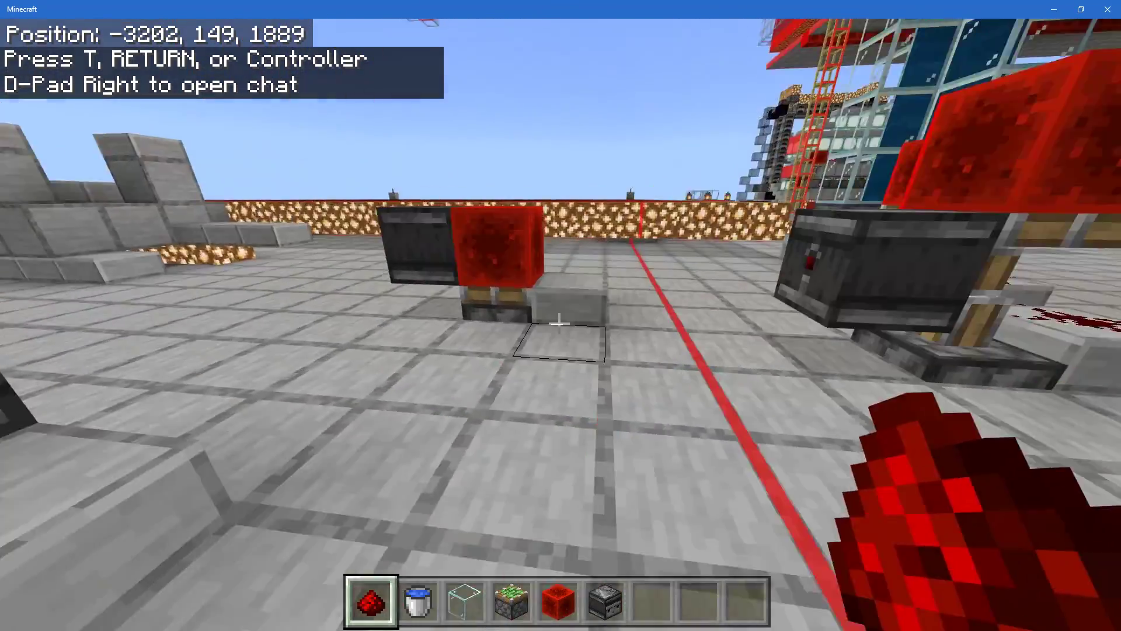
key(a)
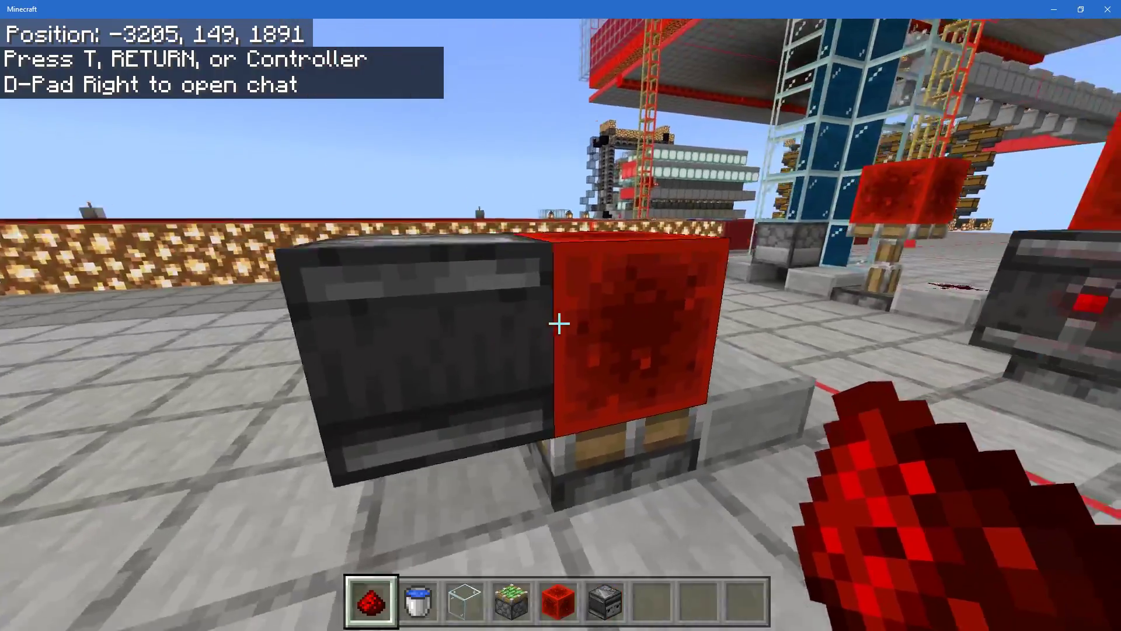
key(d)
key(d)
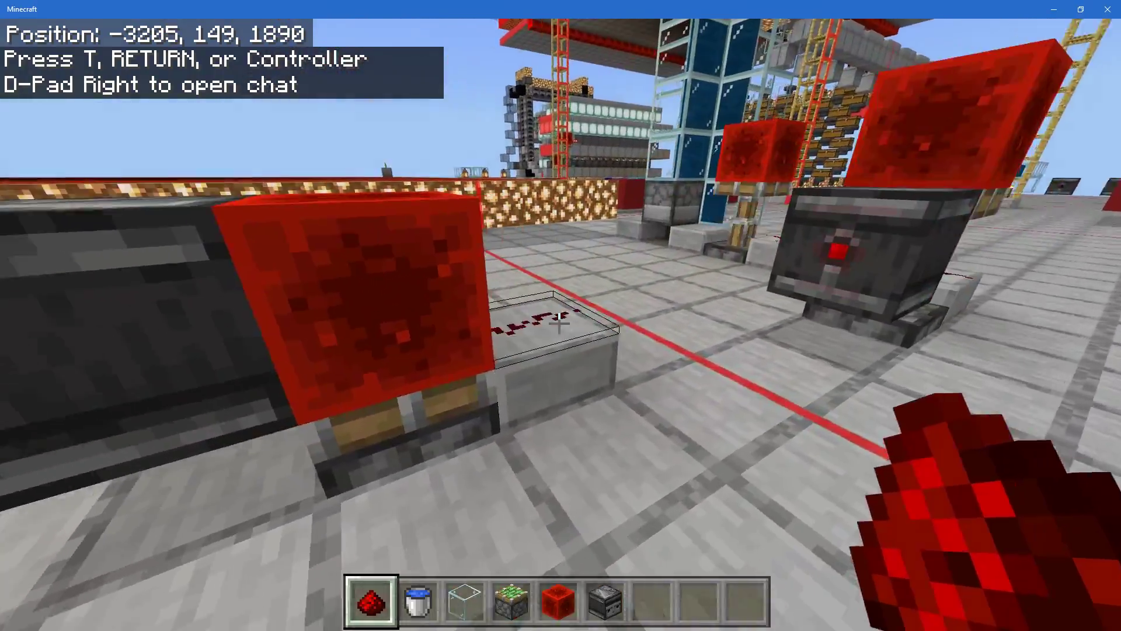
key(a)
key(w)
key(w)
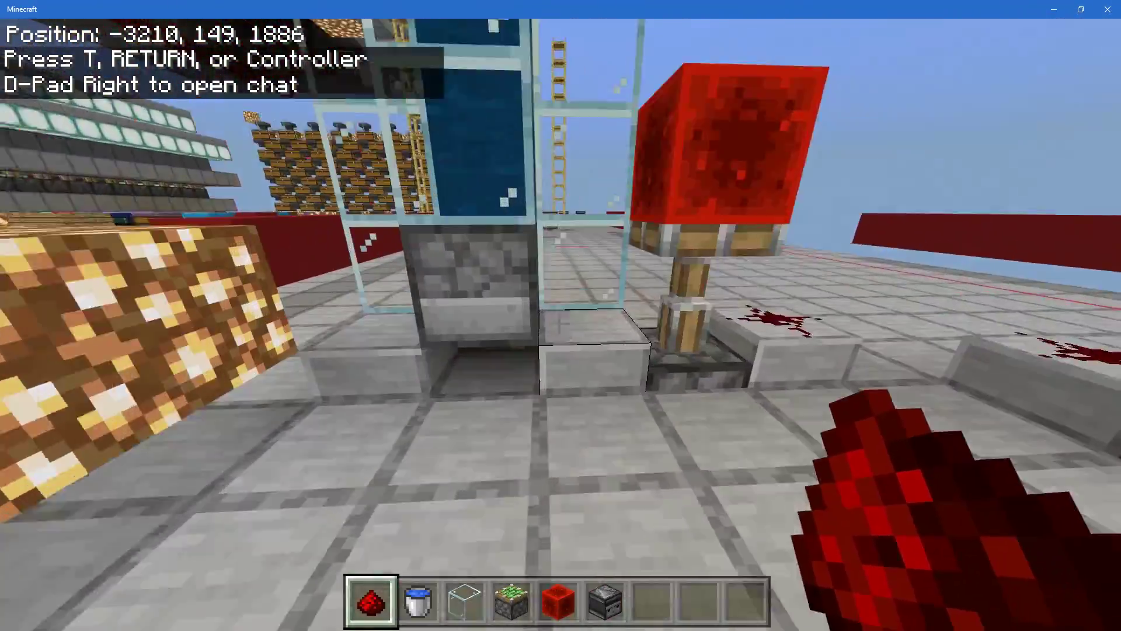
Test the redstone-block piston beside the water column using redstone dust on the adjacent slab.
key(s)
click(560, 325)
key(a)
key(d)
right_click(560, 323)
Fly to the glass tank near -3209, 152, 1847 and pour a water bucket into it.
key(w)
key(space)
key(4)
key(3)
key(w)
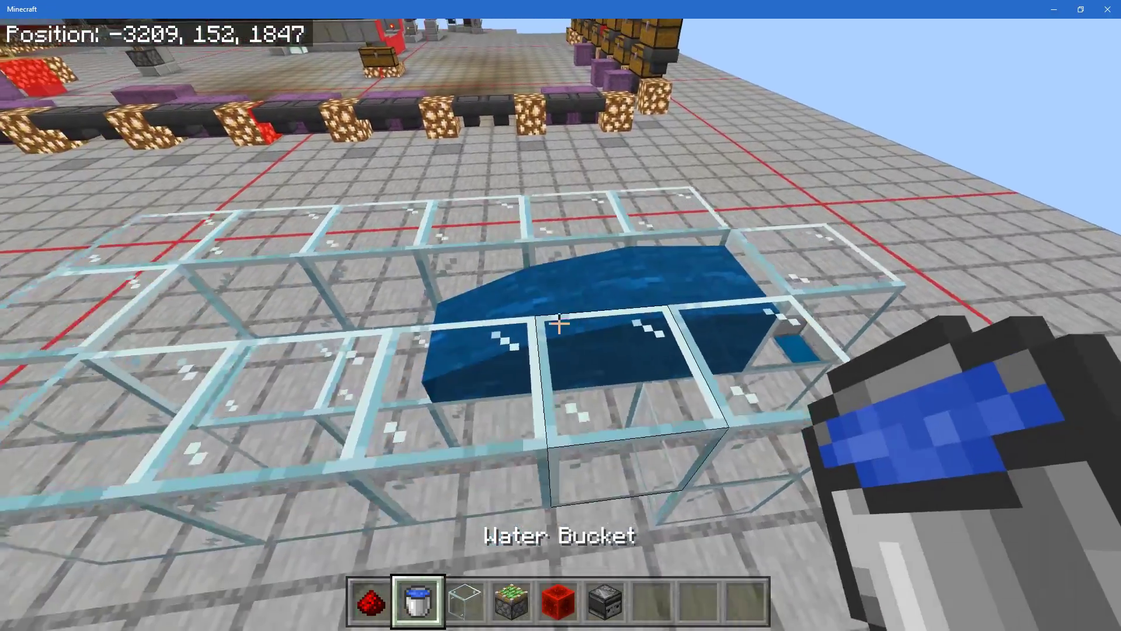
Fly back to the glass tank near -3203, 151, 1877 and pour a water bucket into it.
key(w)
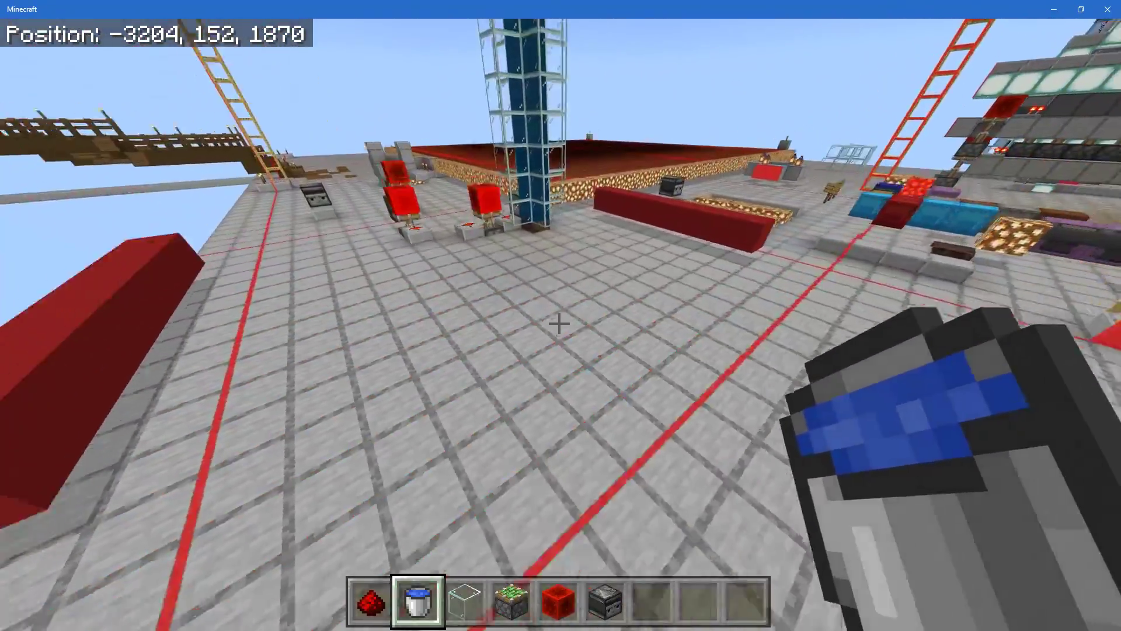
key(w)
key(3)
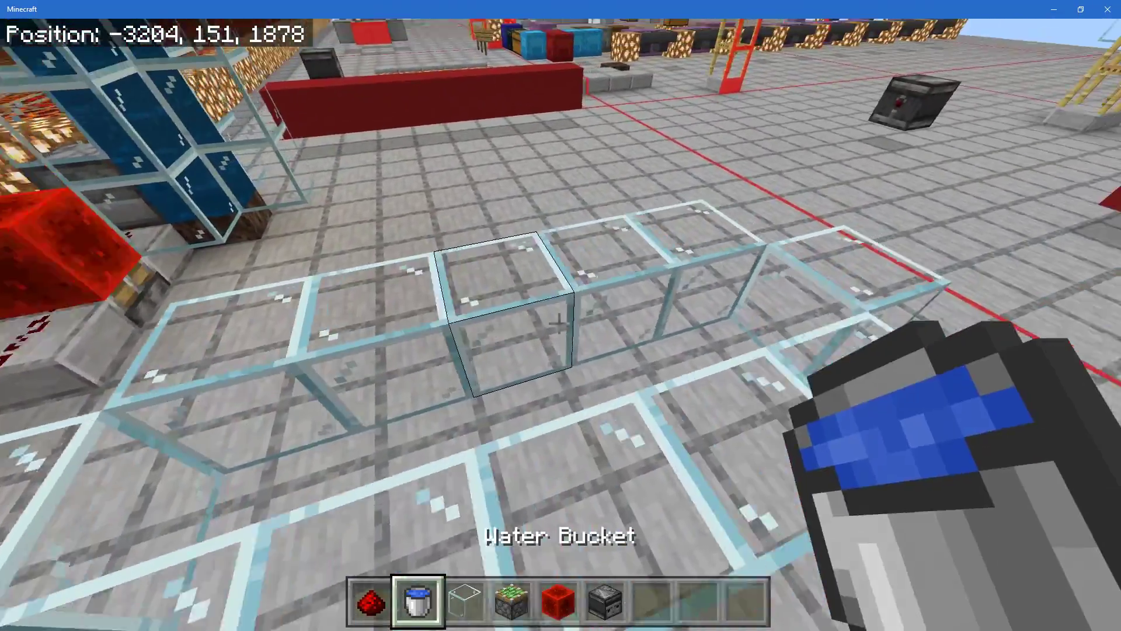
right_click(559, 325)
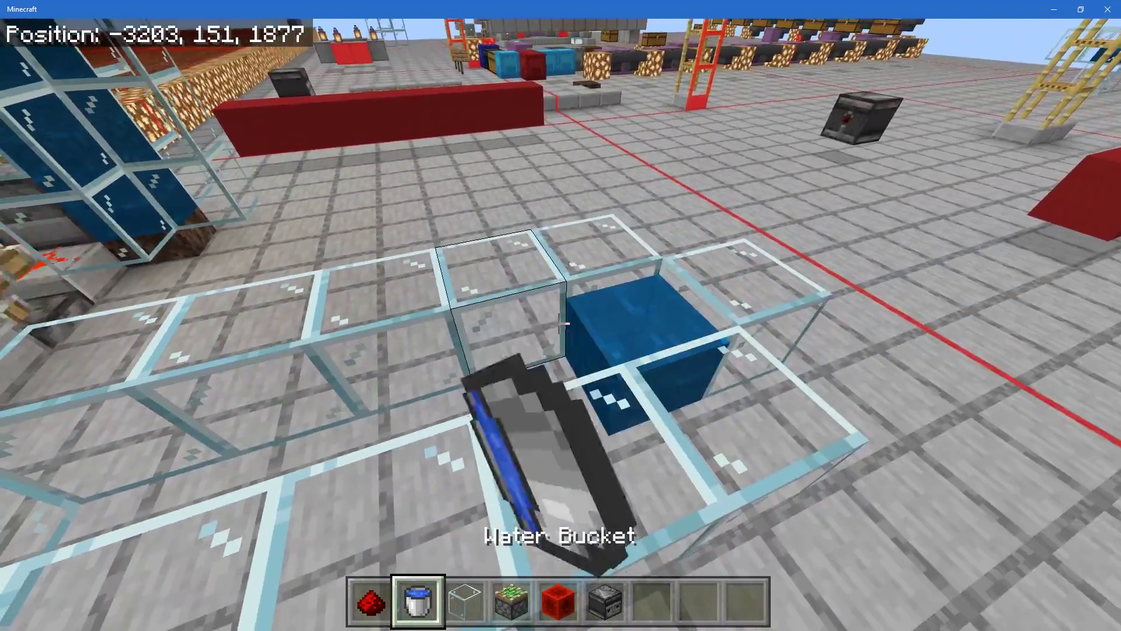
Fly to the glass tank near -3247, 152, 1875 and pour a water bucket into it.
key(space)
key(w)
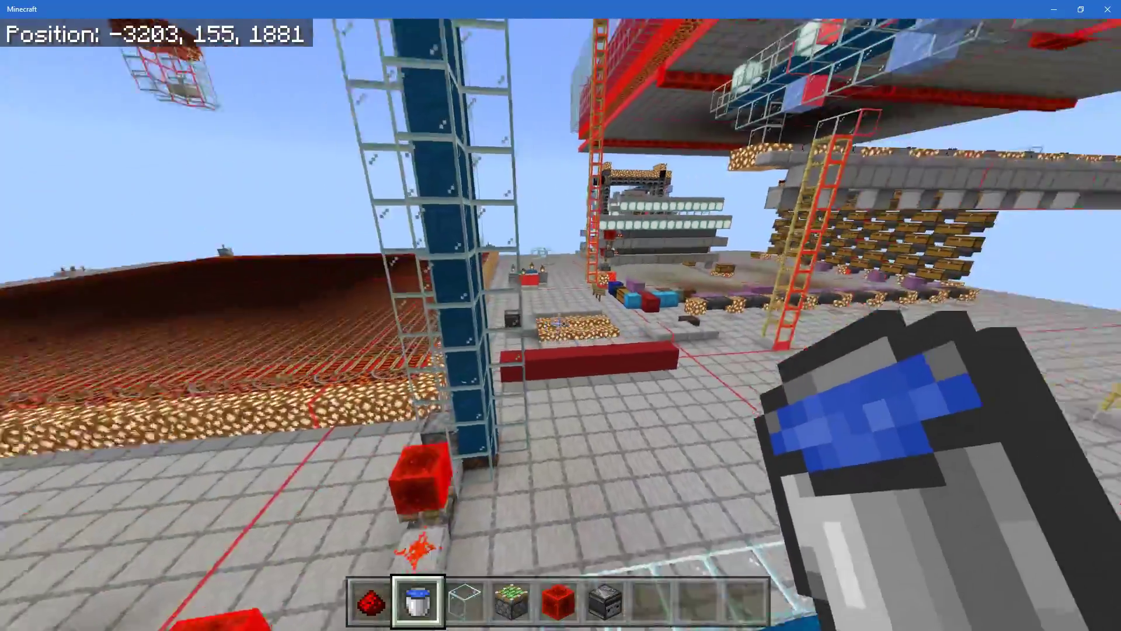
key(w)
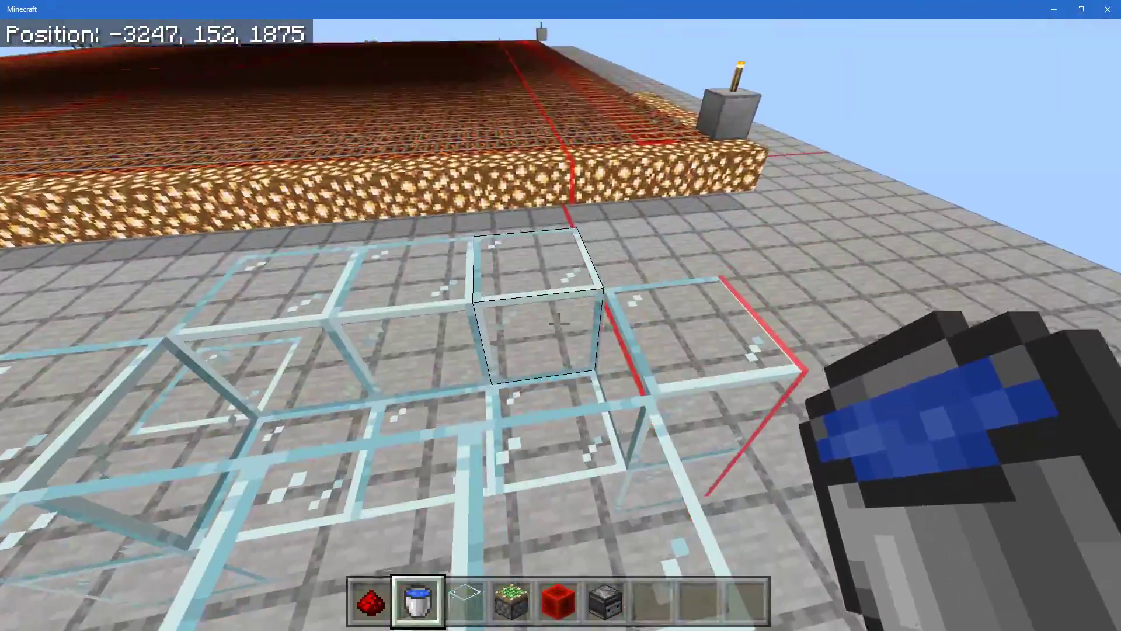
right_click(559, 323)
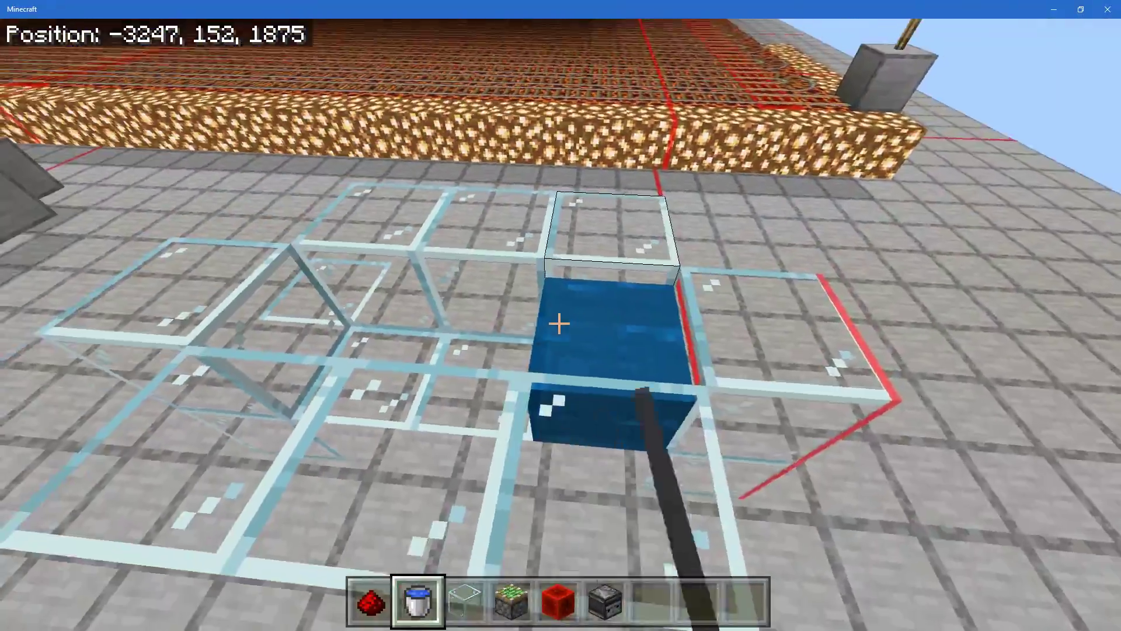
Return to about -3203, 149, 1885, checking the water in the glass tank on the way, and switch to the front-facing third-person view.
key(s)
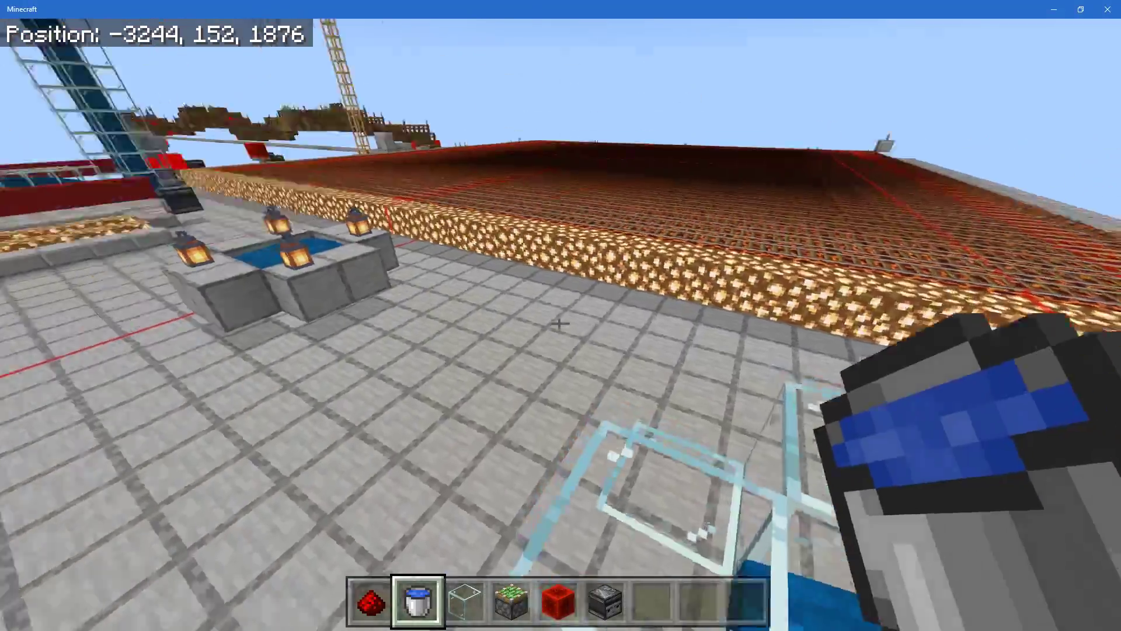
key(w)
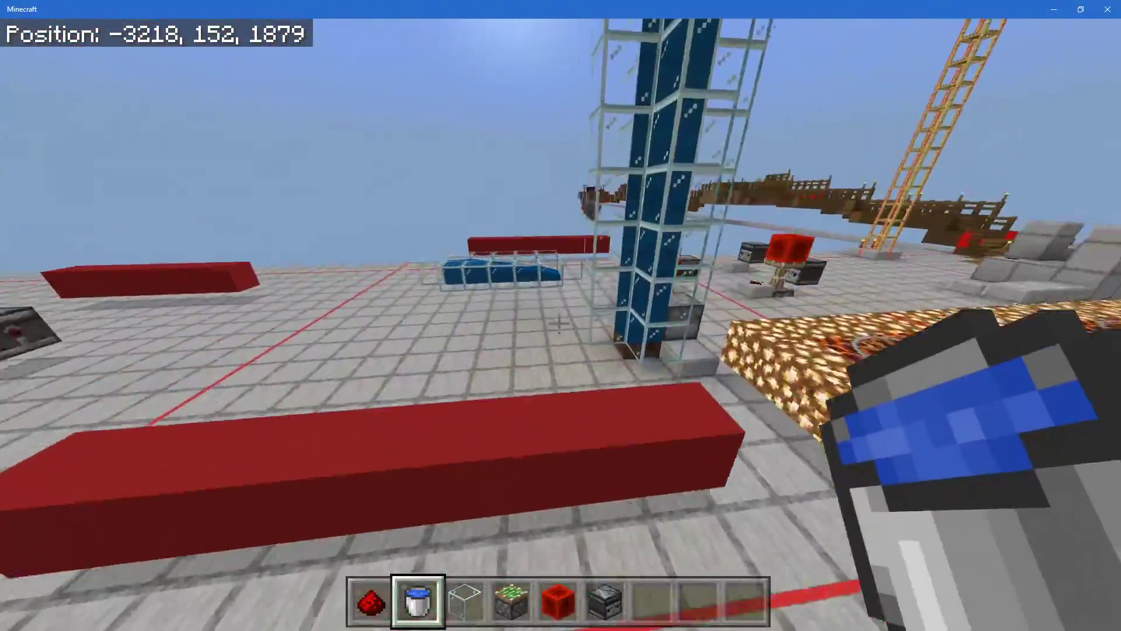
key(w)
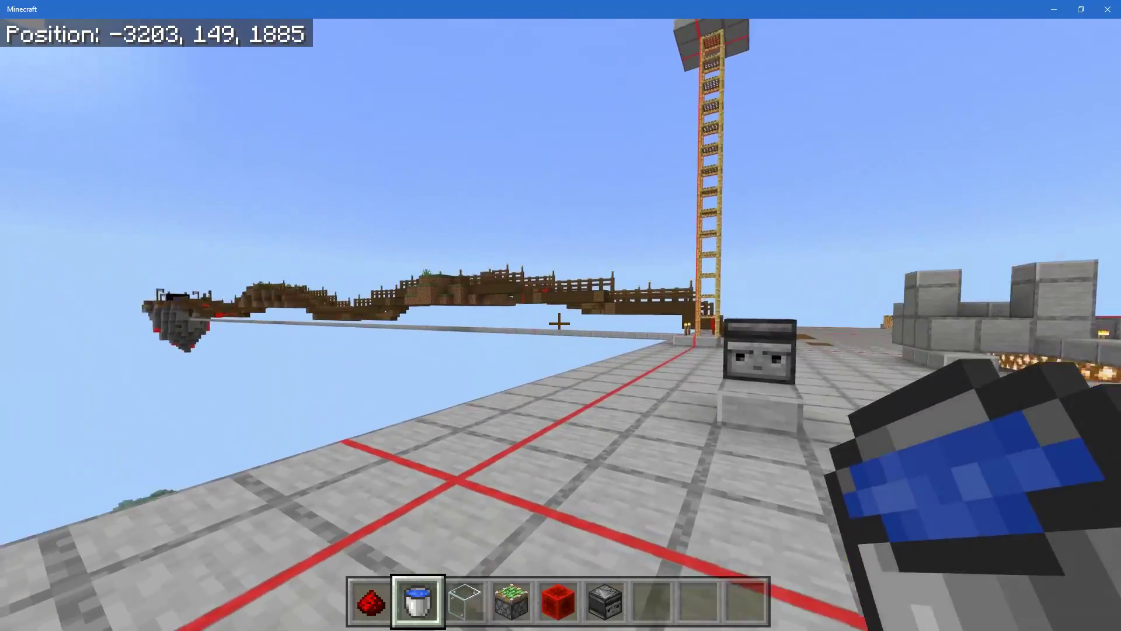
key(F5)
key(F5)
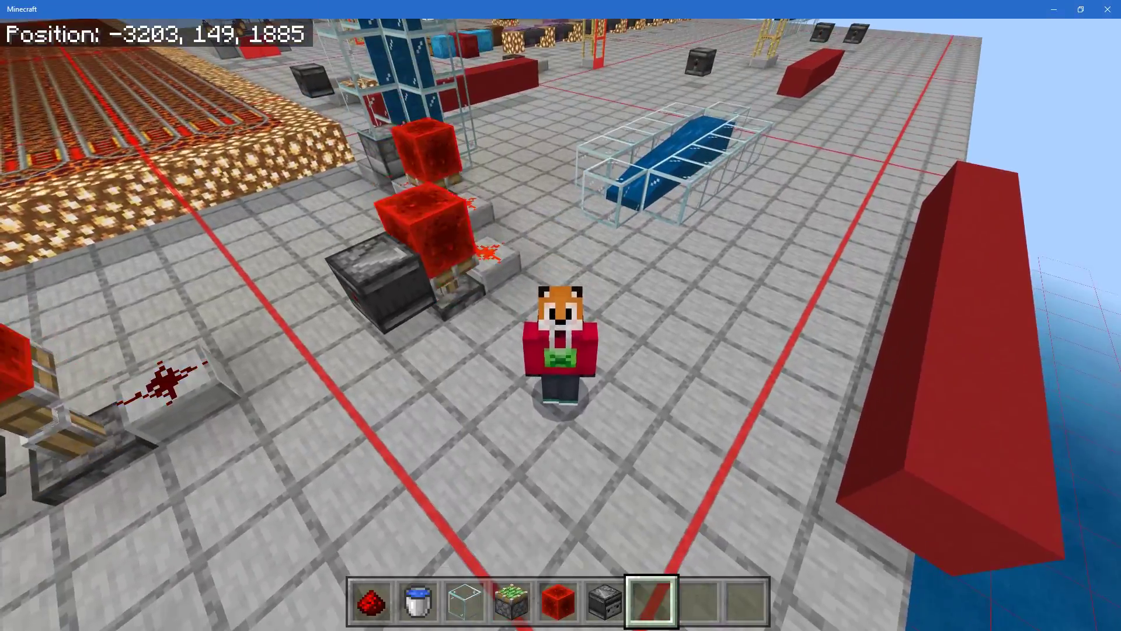
Look over the area in first-person view, move to about -3202, 149, 1887, and return to the front-facing third-person view.
key(F5)
key(space)
key(space)
key(d)
key(shift)
key(w)
key(F5)
key(F5)
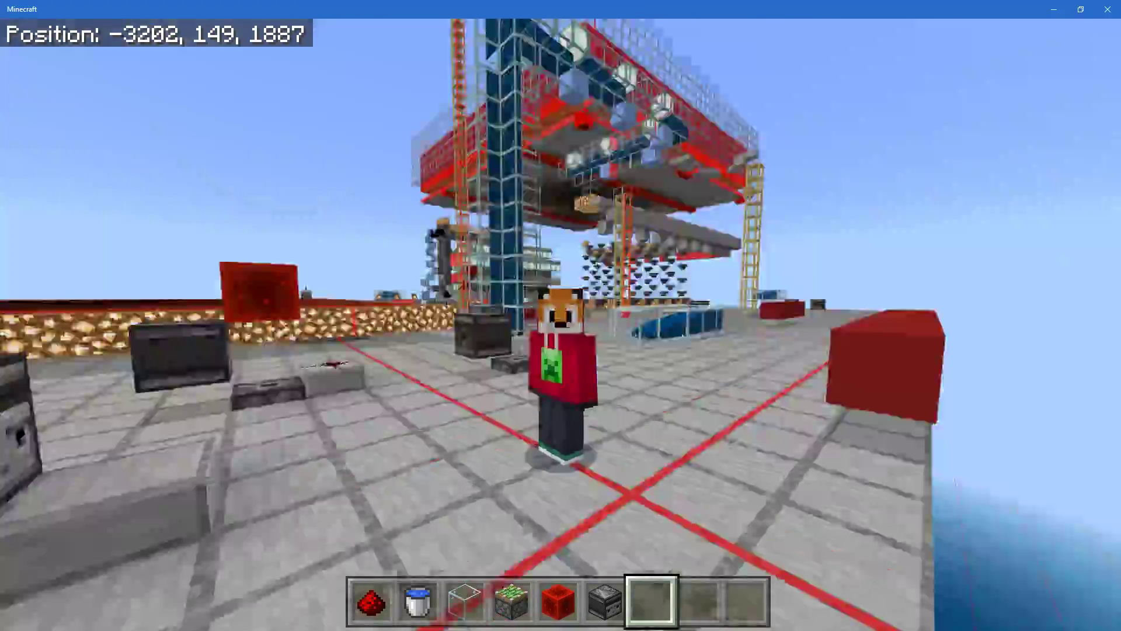